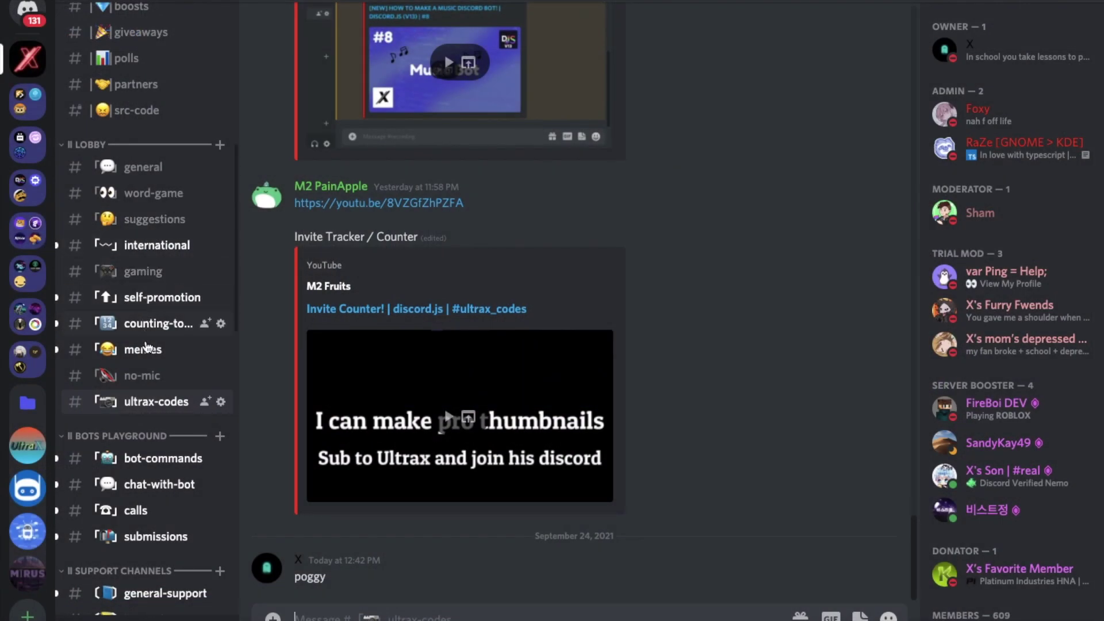
Scroll the Discord channel list down and open the chat-with-bot channel
scroll(163, 253, down, 1)
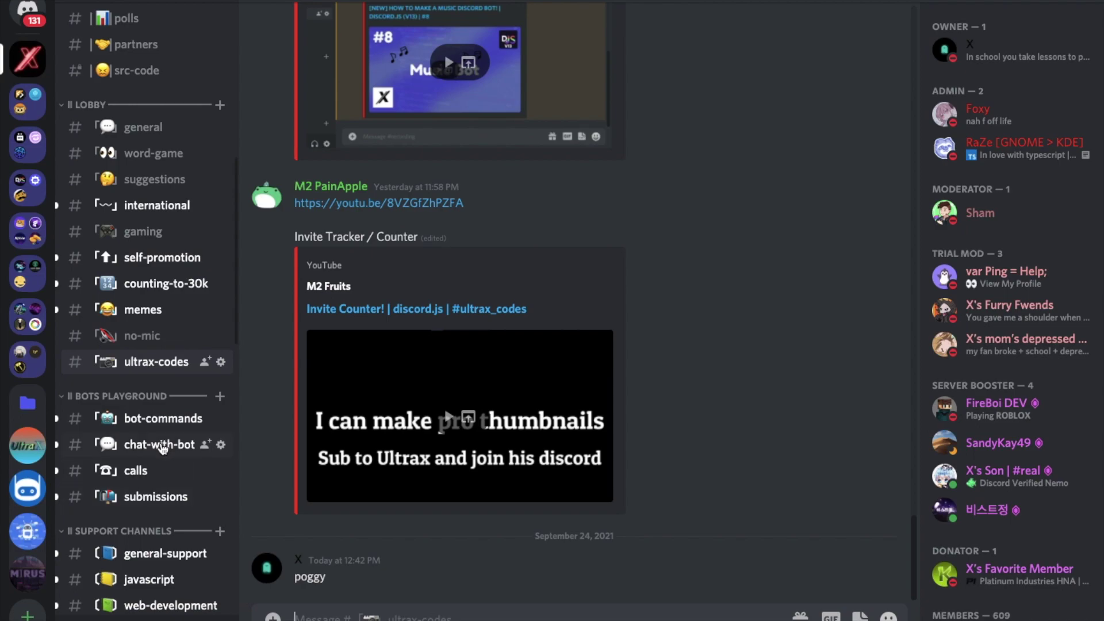
click(163, 443)
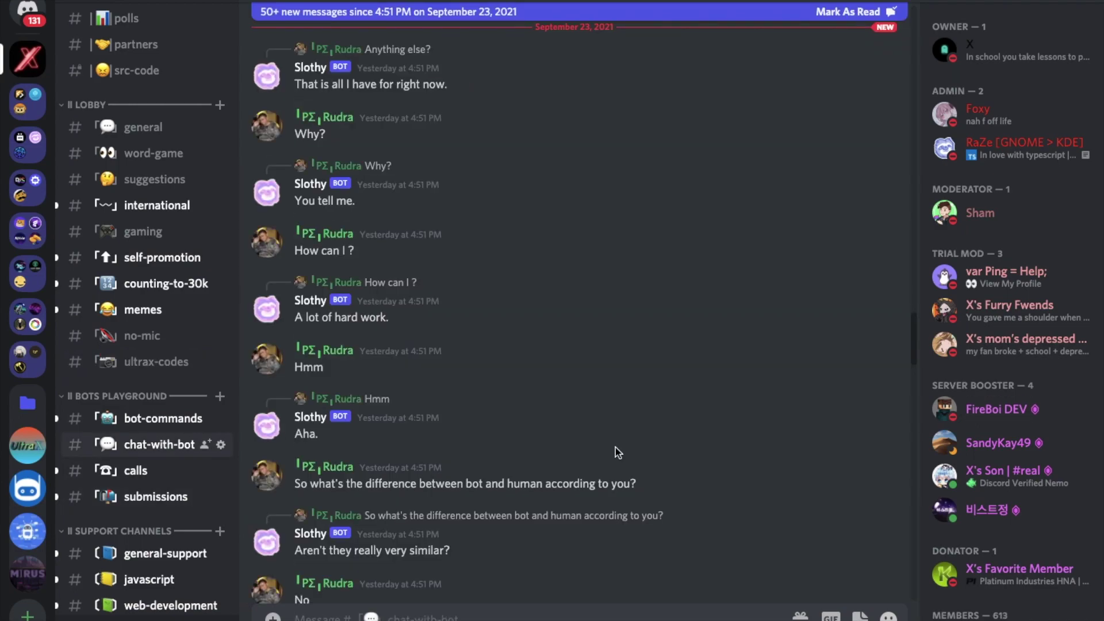
Jump to the latest messages in the chat-with-bot channel
key(Escape)
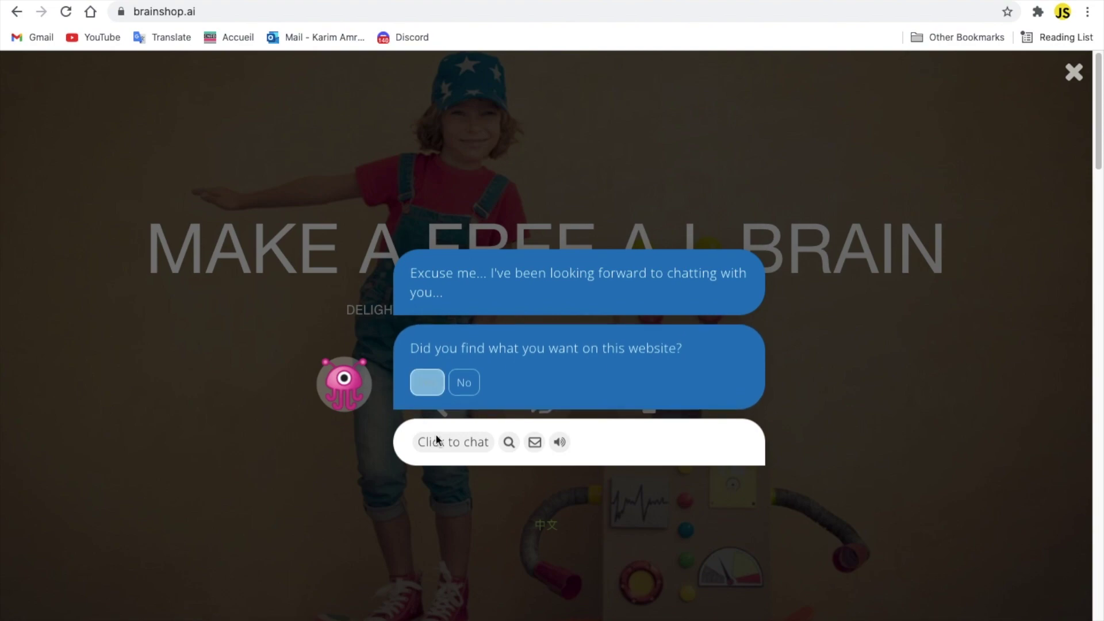
Chat with the Brainshop.ai demo bot, sending 'Hye', 'wanna hang out' and 'no thank you'
click(460, 444)
text(Hye)
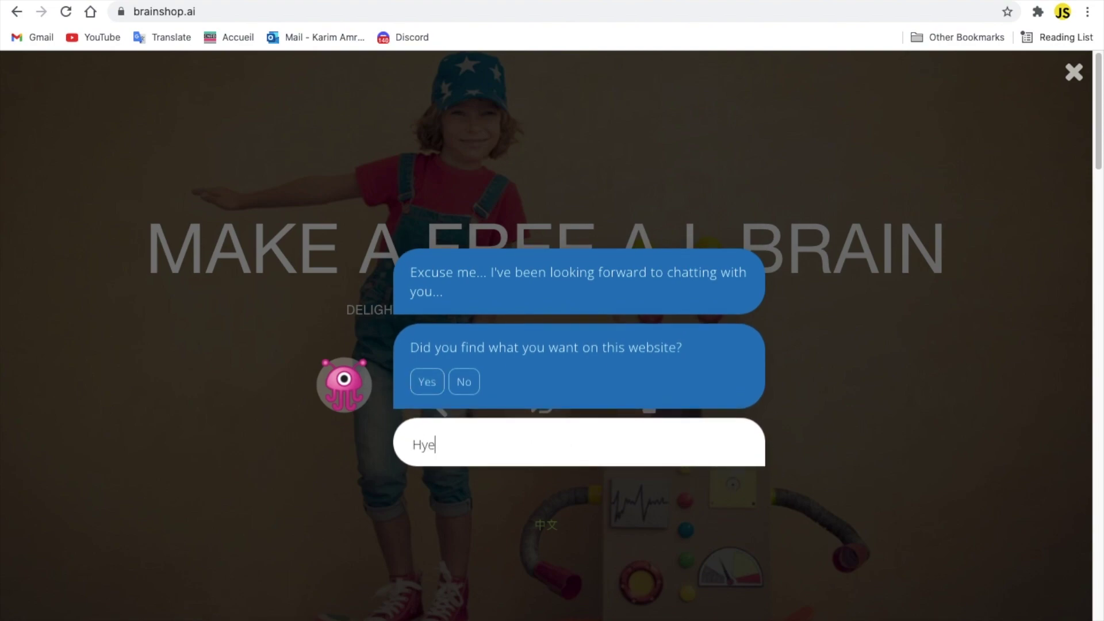
key(Return)
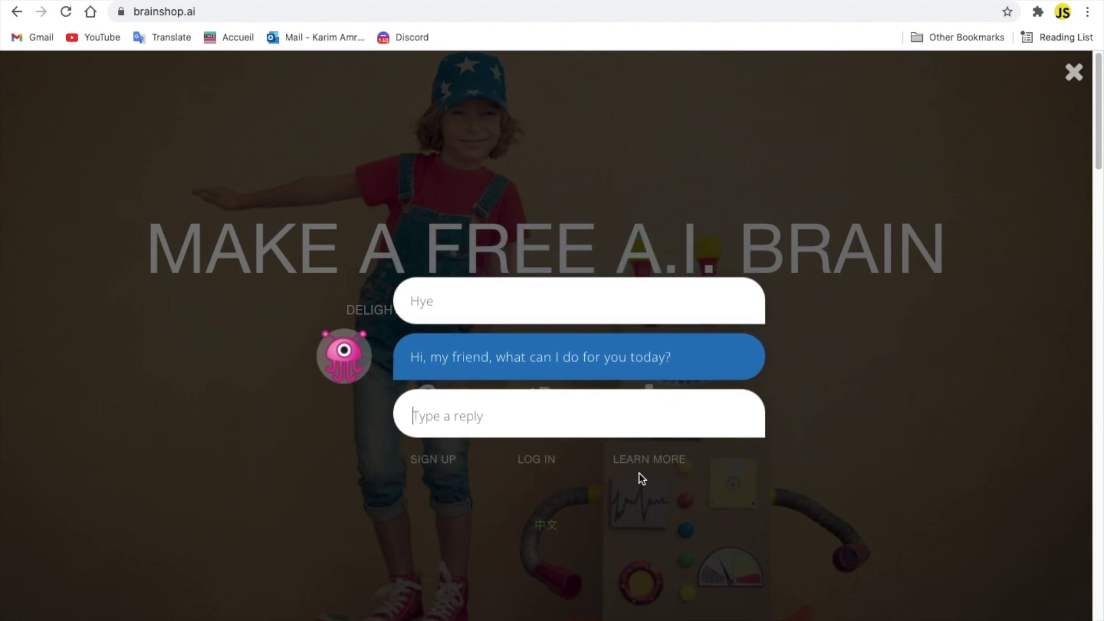
text(wanna hang out)
key(Return)
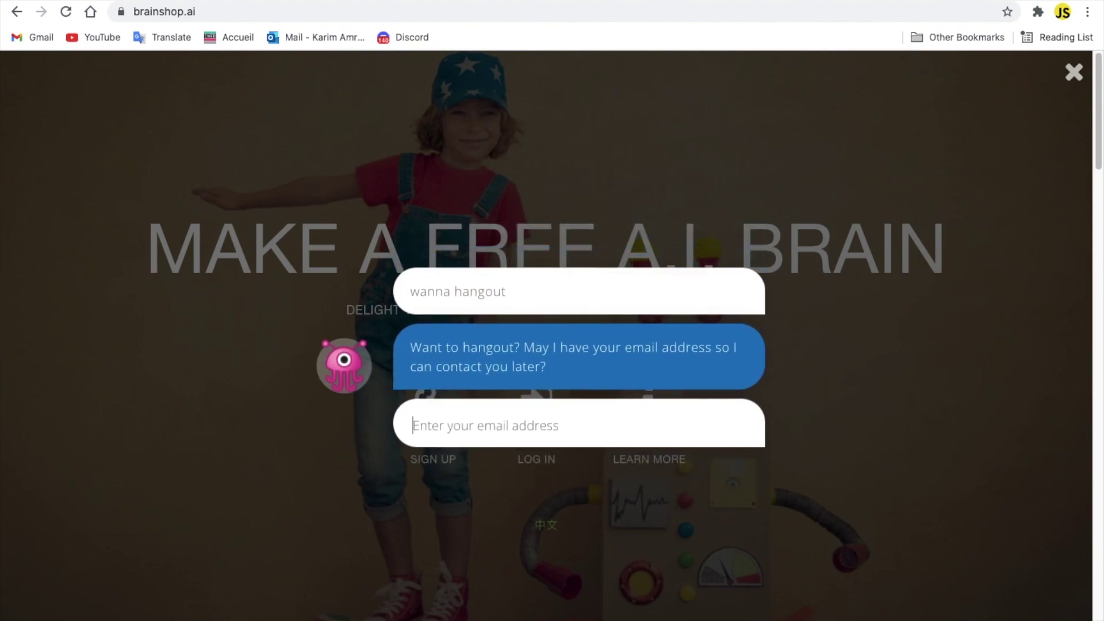
text(no thank you)
key(Return)
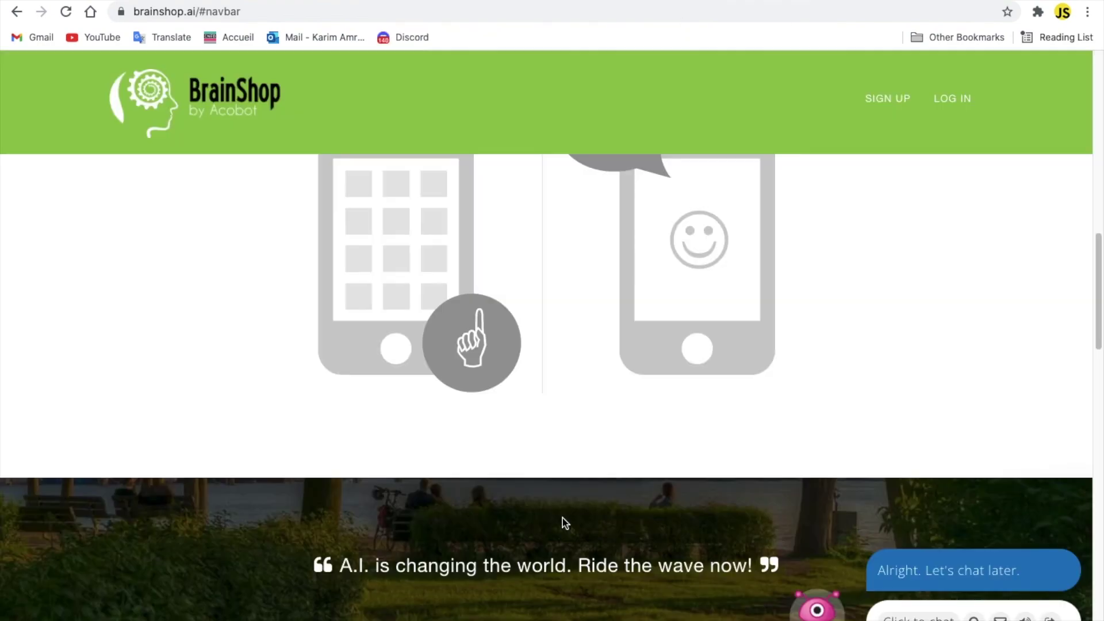
scroll(562, 517, down, 2)
scroll(565, 523, down, 5)
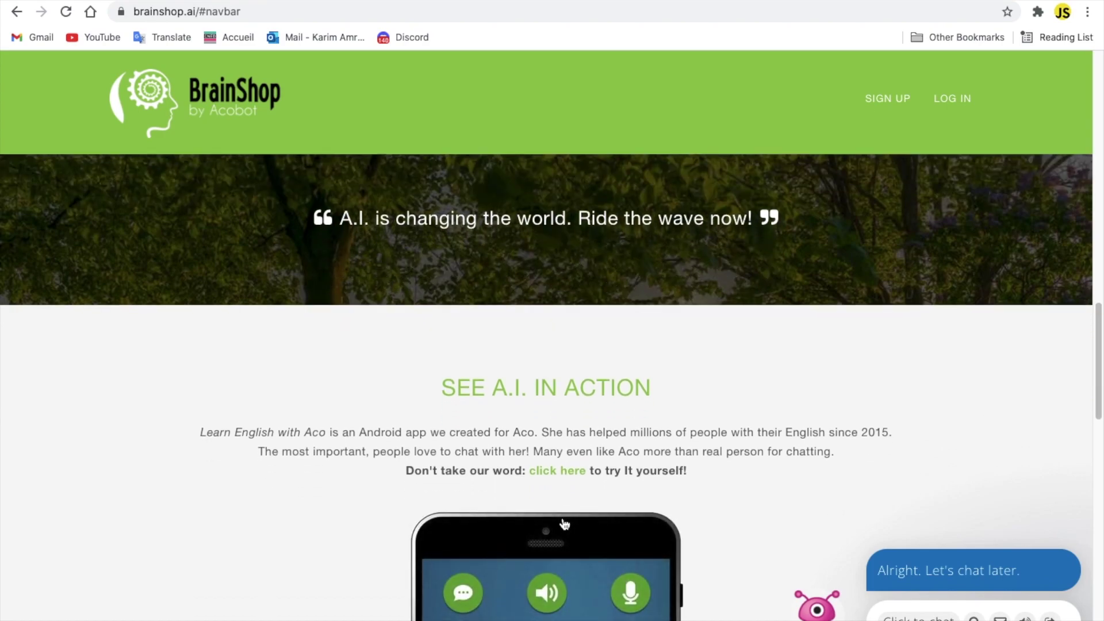
scroll(565, 523, down, 9)
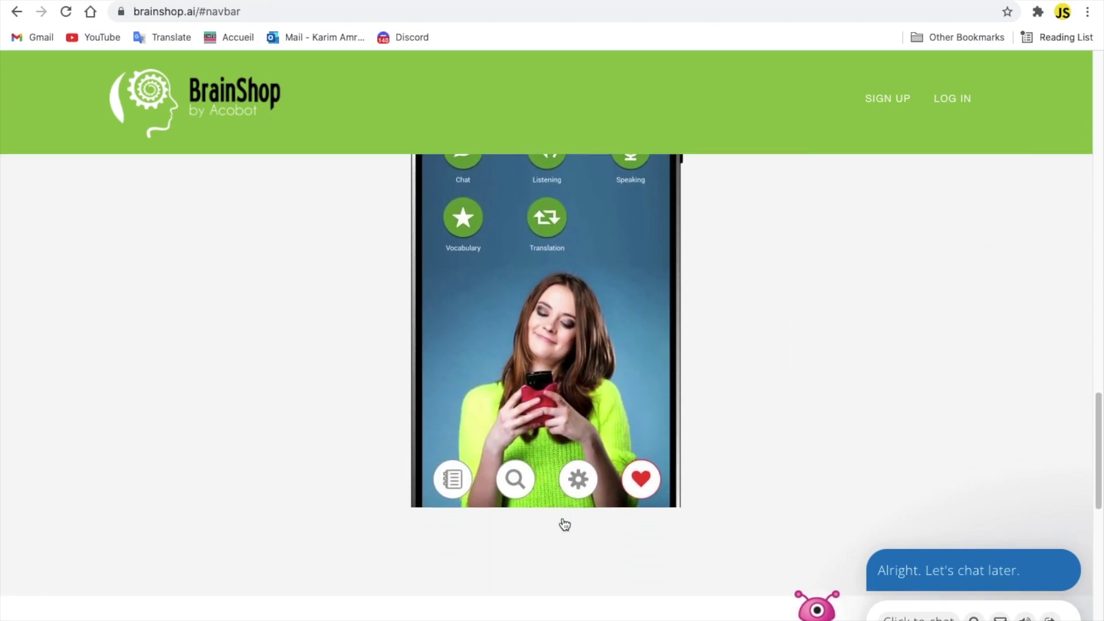
scroll(562, 519, down, 7)
scroll(562, 519, down, 1)
scroll(562, 518, down, 1)
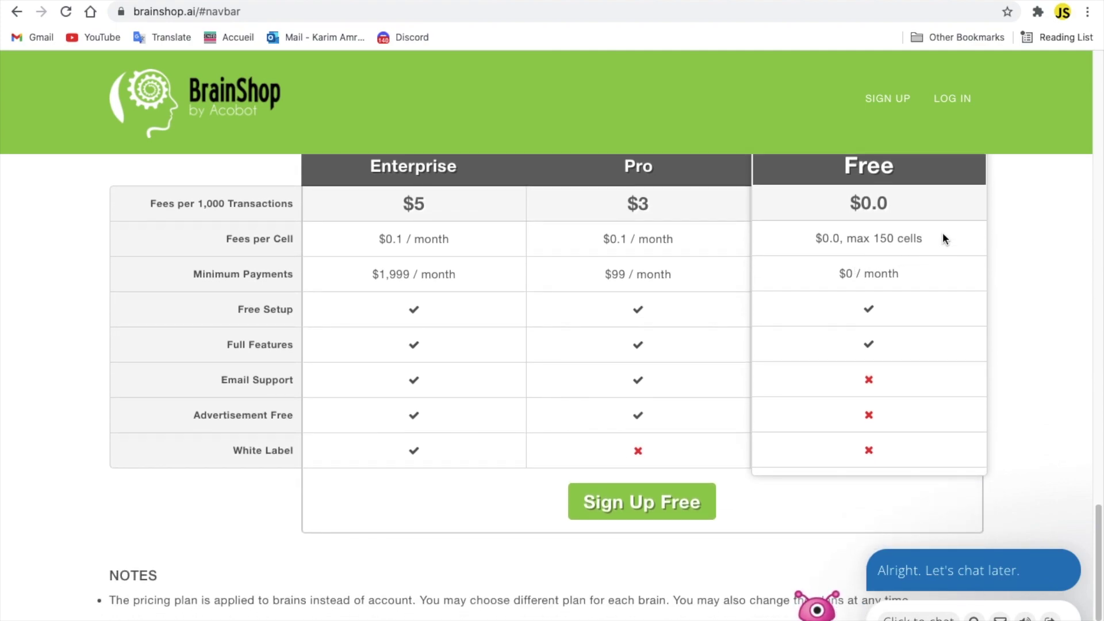
scroll(386, 308, up, 1)
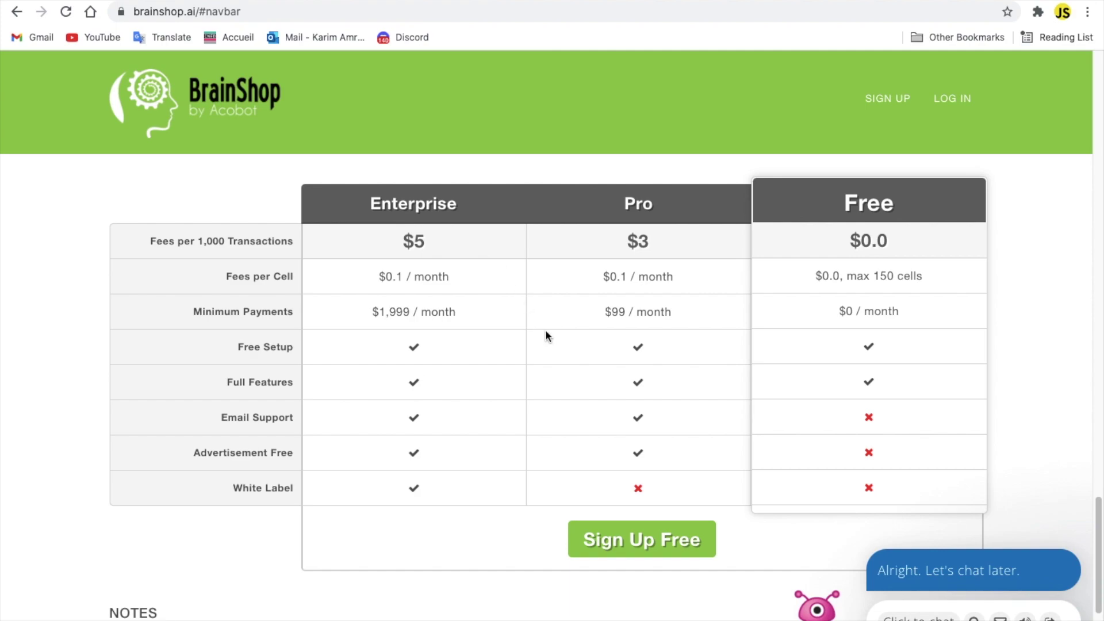
scroll(545, 331, down, 1)
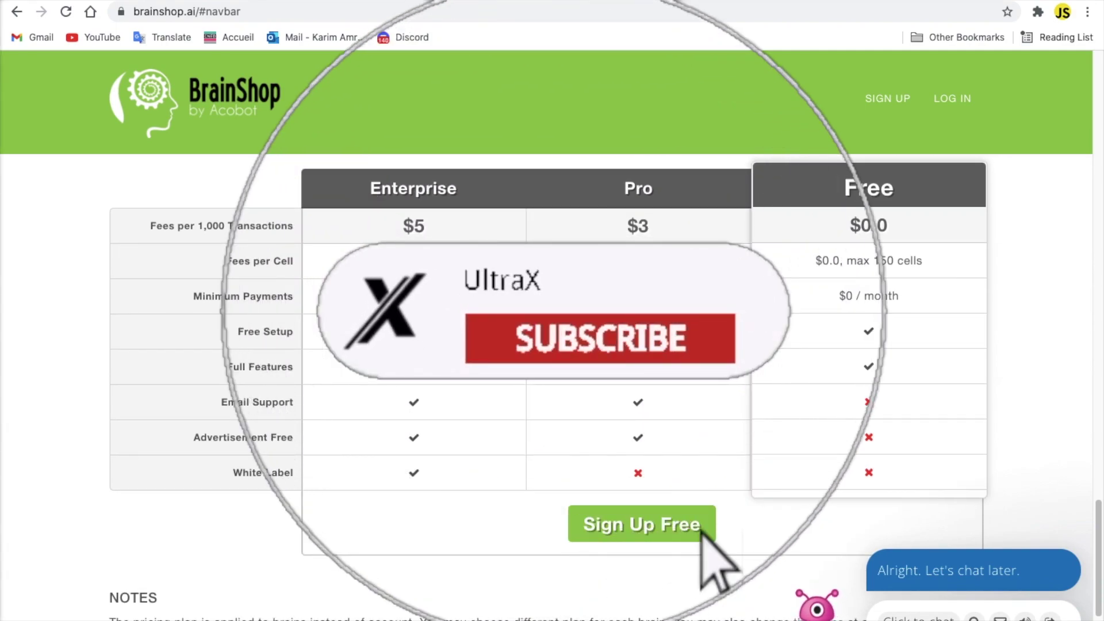
scroll(887, 257, up, 2)
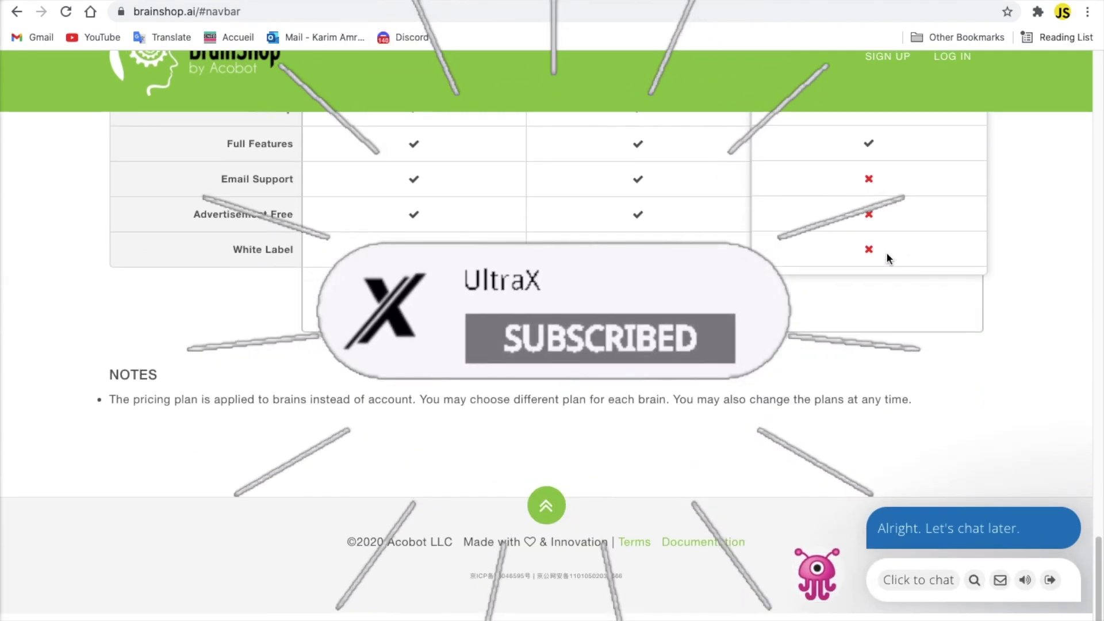
scroll(887, 257, down, 4)
scroll(888, 259, up, 15)
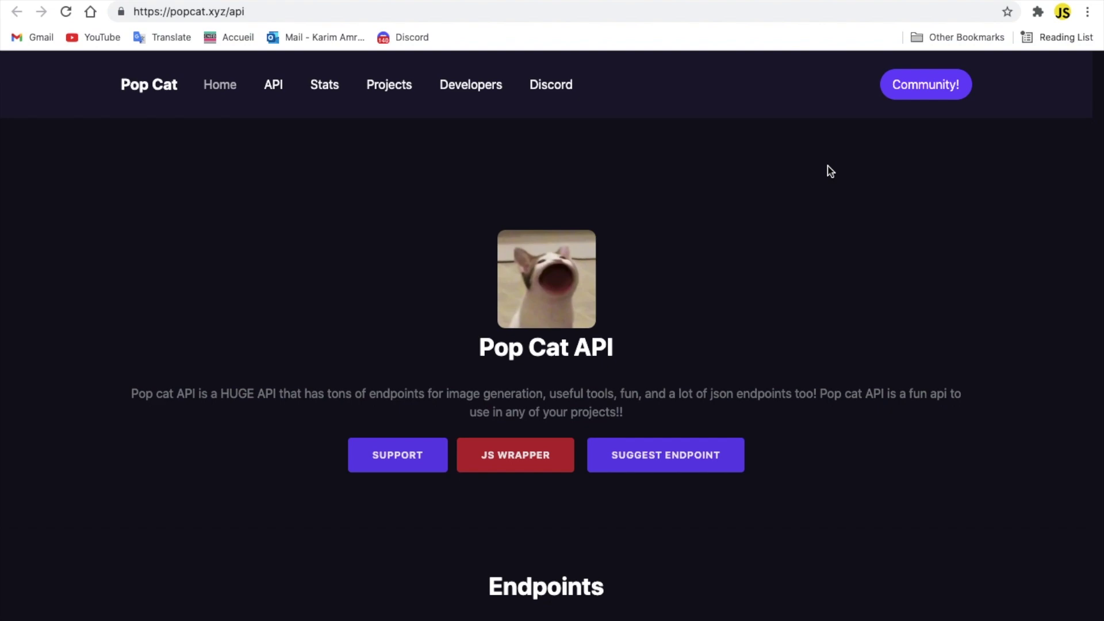
Scroll through the Pop Cat API endpoint cards down to the Chatbot endpoint
scroll(830, 171, down, 3)
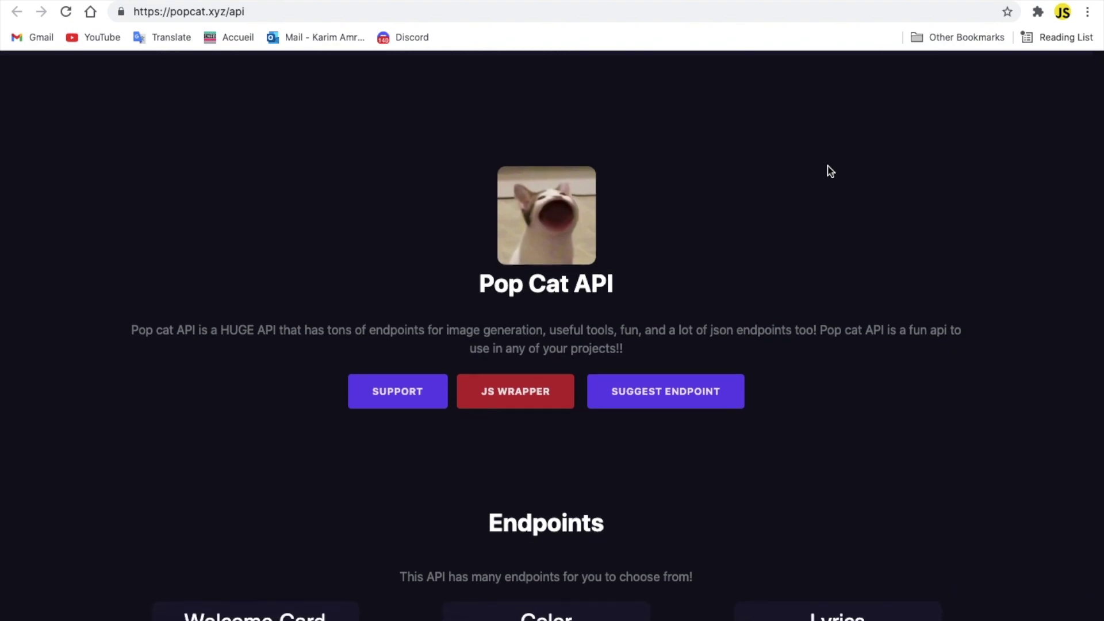
scroll(834, 209, down, 6)
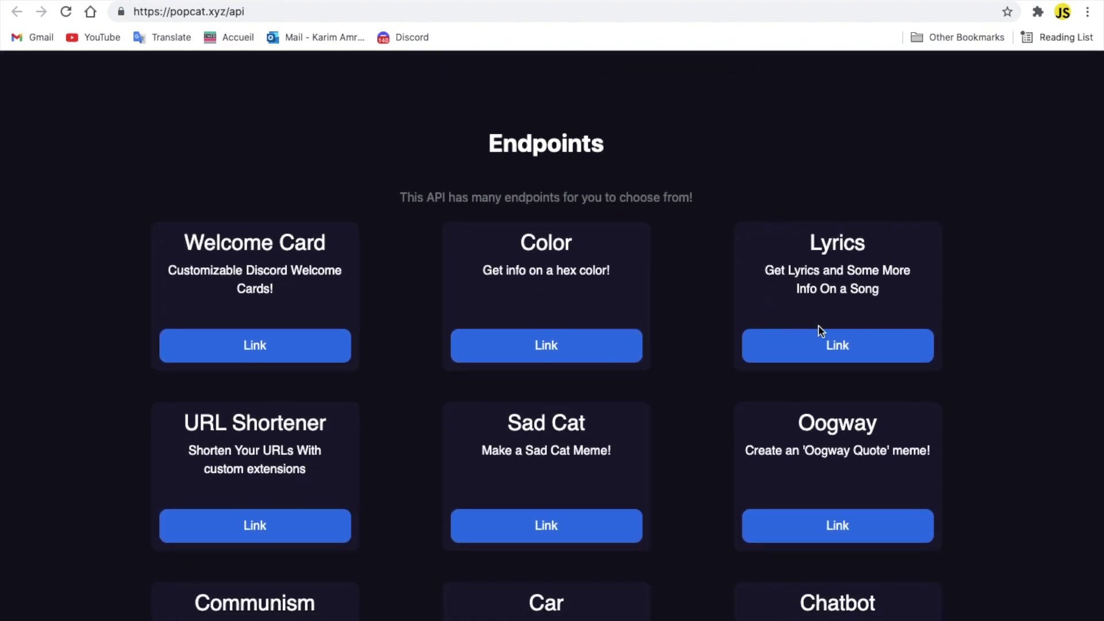
scroll(476, 336, down, 6)
scroll(476, 336, down, 10)
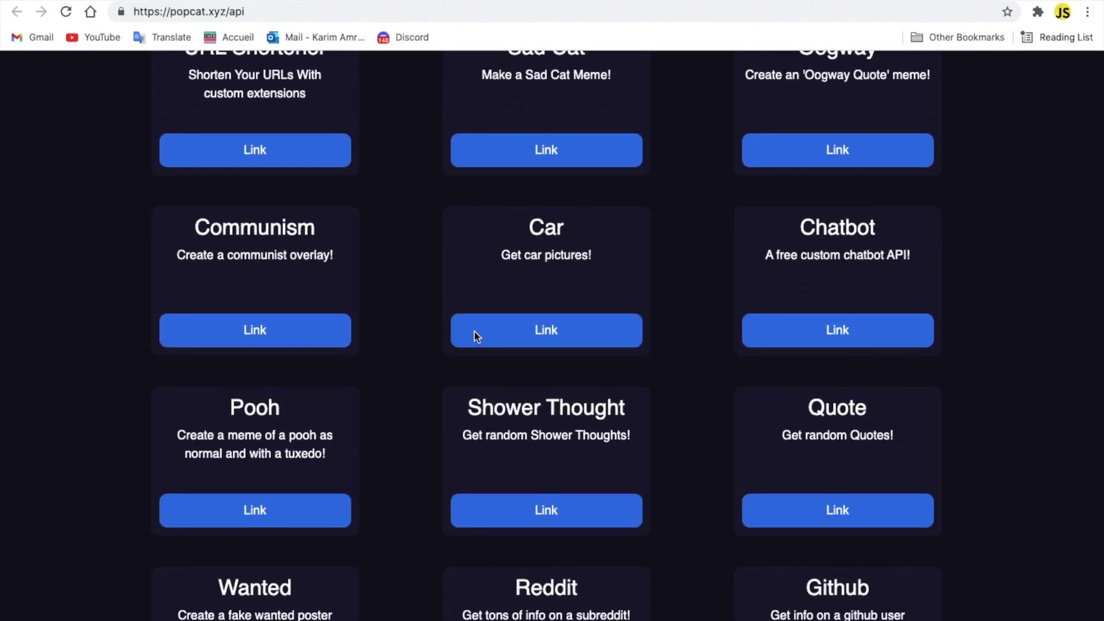
scroll(475, 336, down, 5)
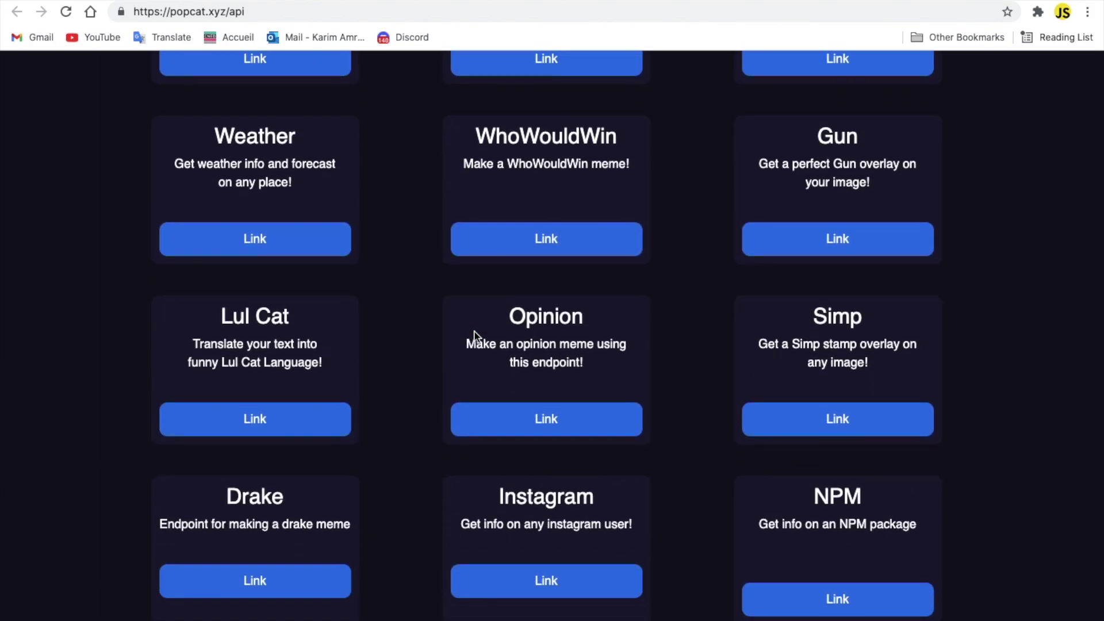
scroll(476, 336, up, 20)
scroll(476, 336, down, 20)
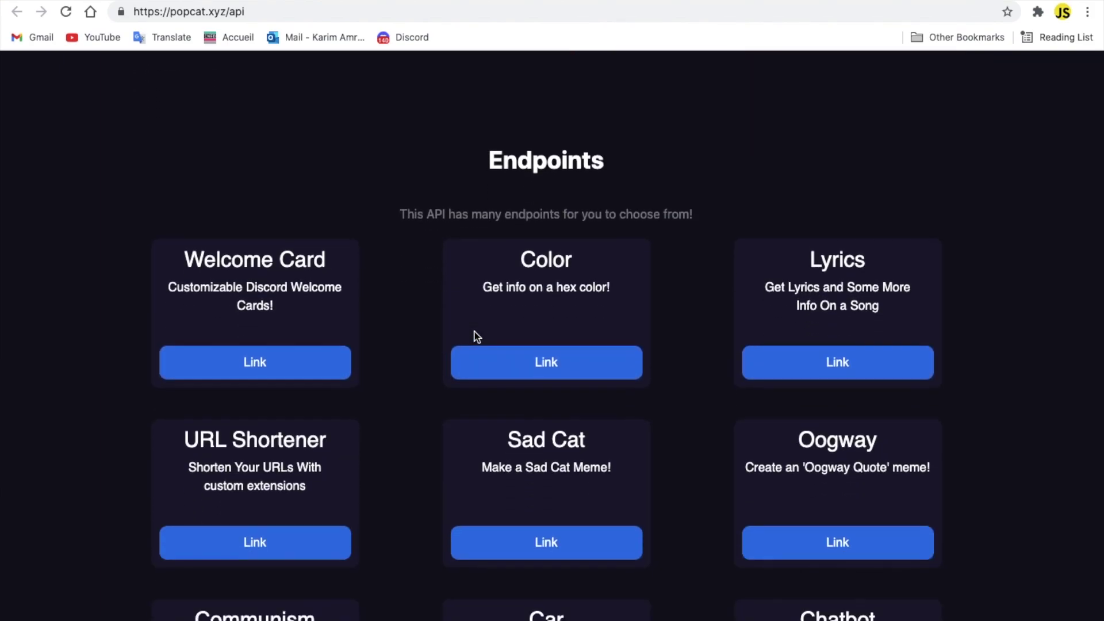
scroll(475, 337, down, 20)
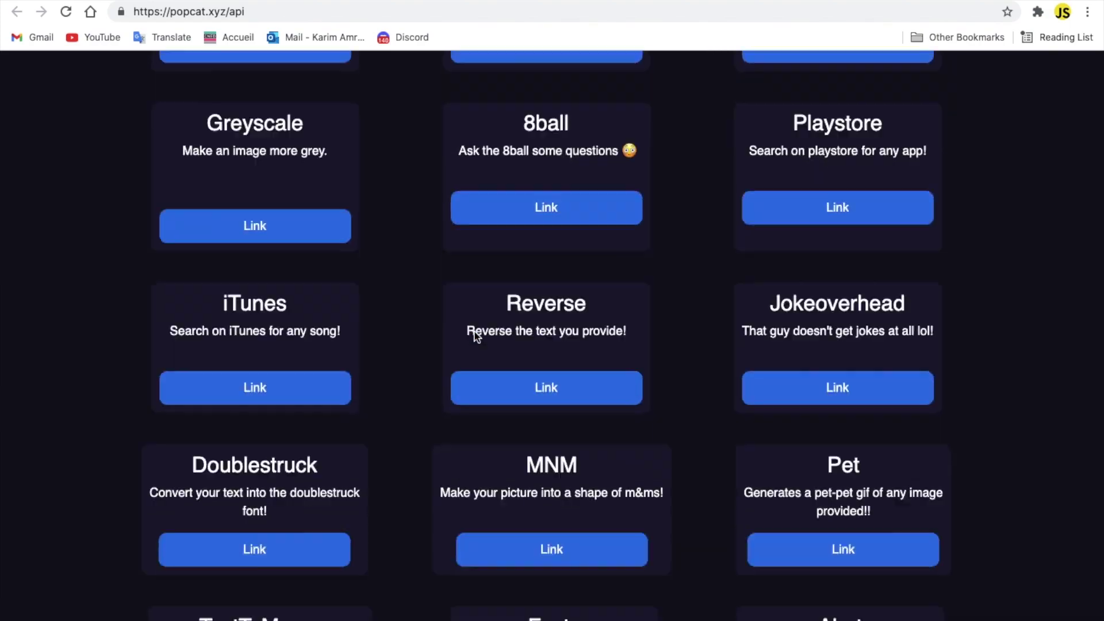
scroll(476, 336, up, 7)
scroll(476, 336, down, 10)
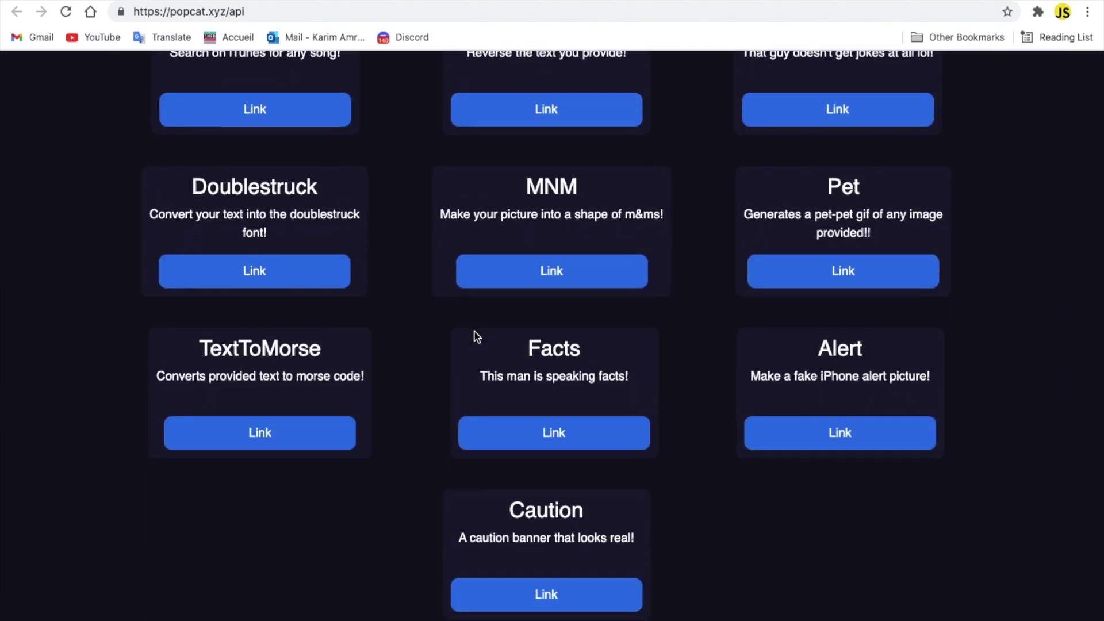
scroll(476, 336, up, 20)
scroll(476, 336, down, 8)
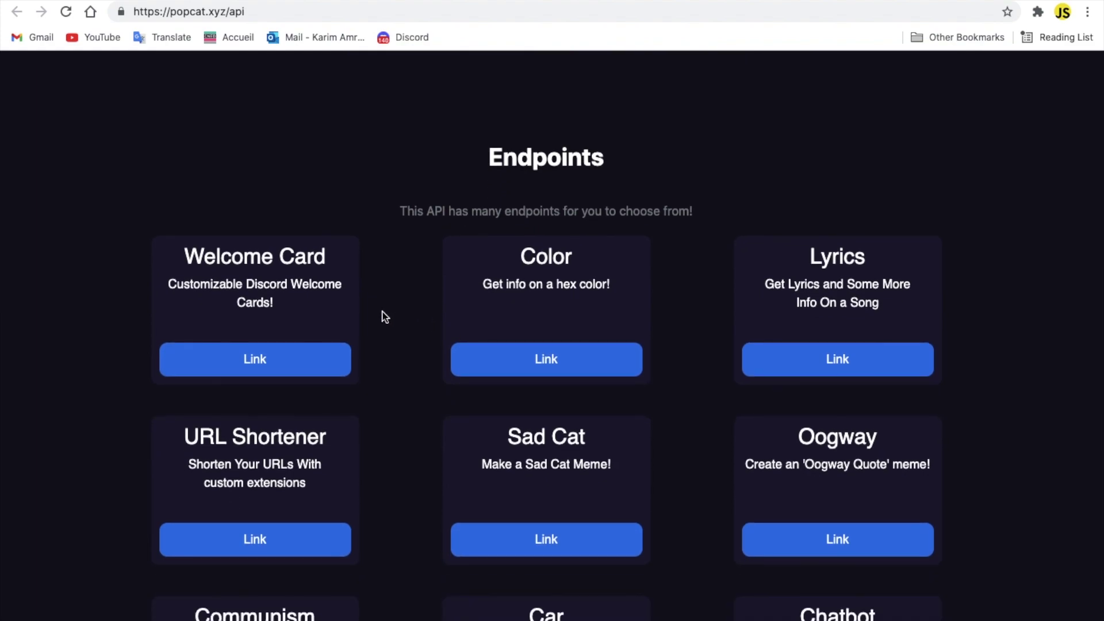
scroll(382, 316, down, 3)
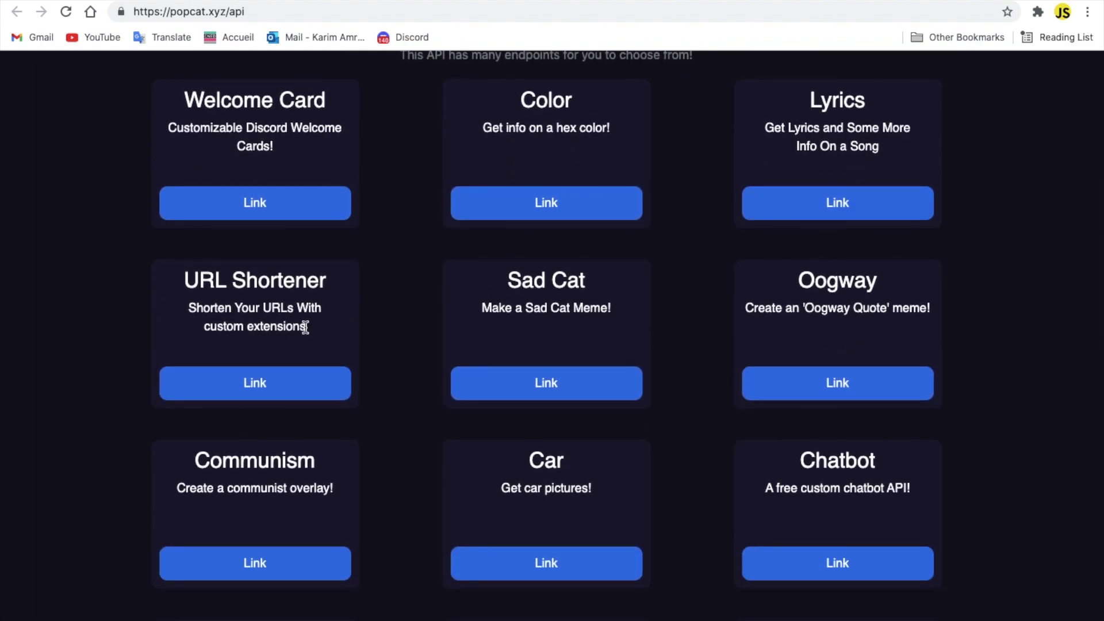
scroll(404, 305, down, 2)
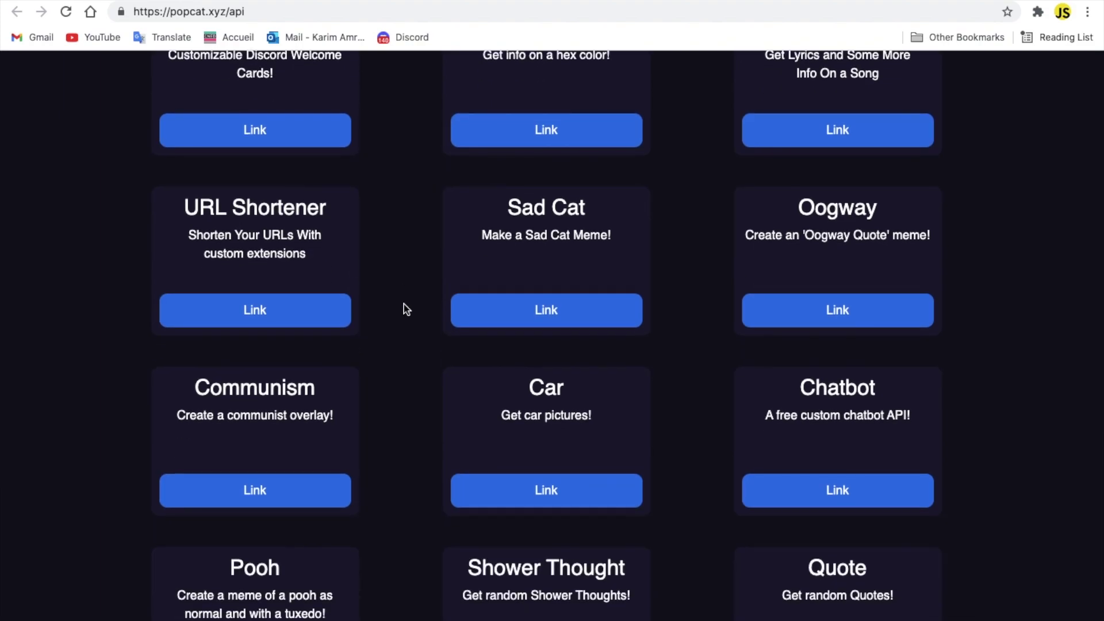
scroll(403, 304, down, 1)
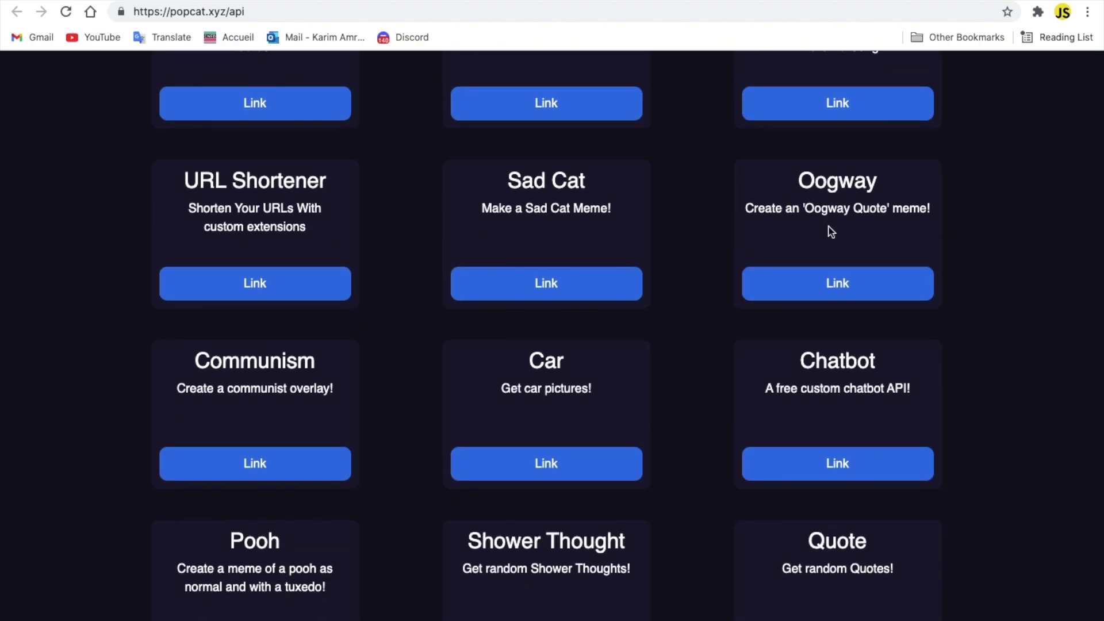
scroll(830, 232, down, 1)
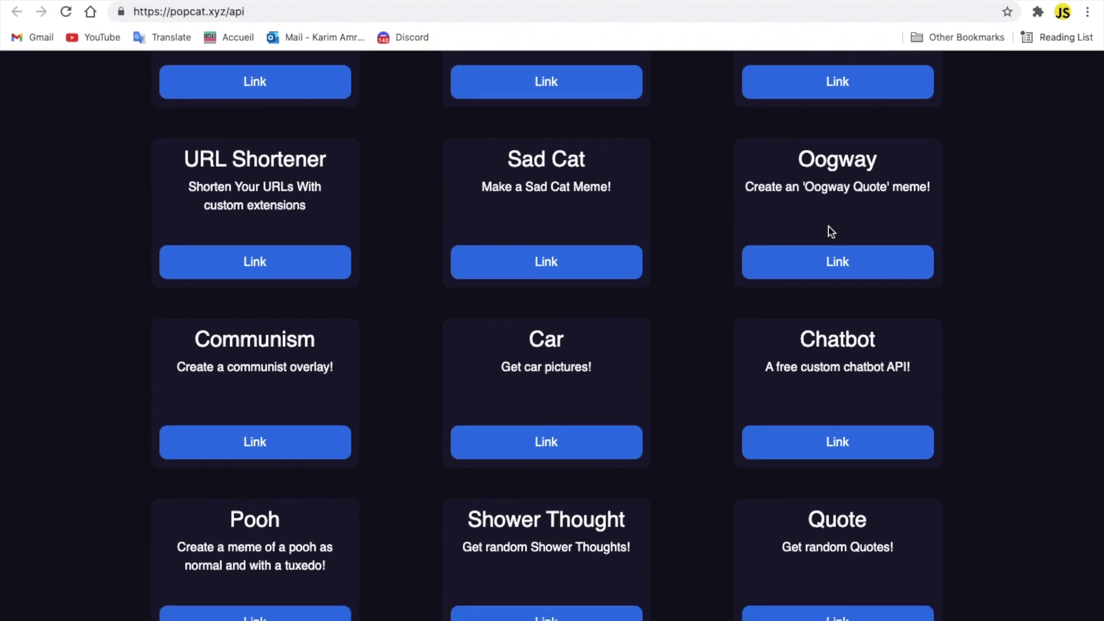
scroll(831, 231, down, 2)
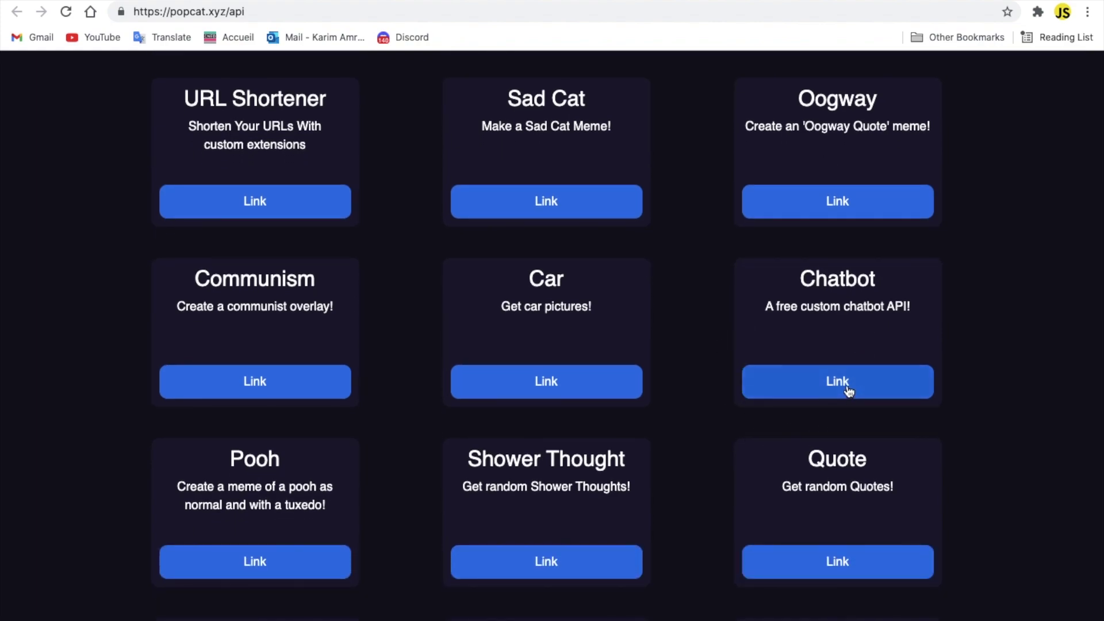
View the Chatbot endpoint's example response, then return to the endpoint list
click(762, 389)
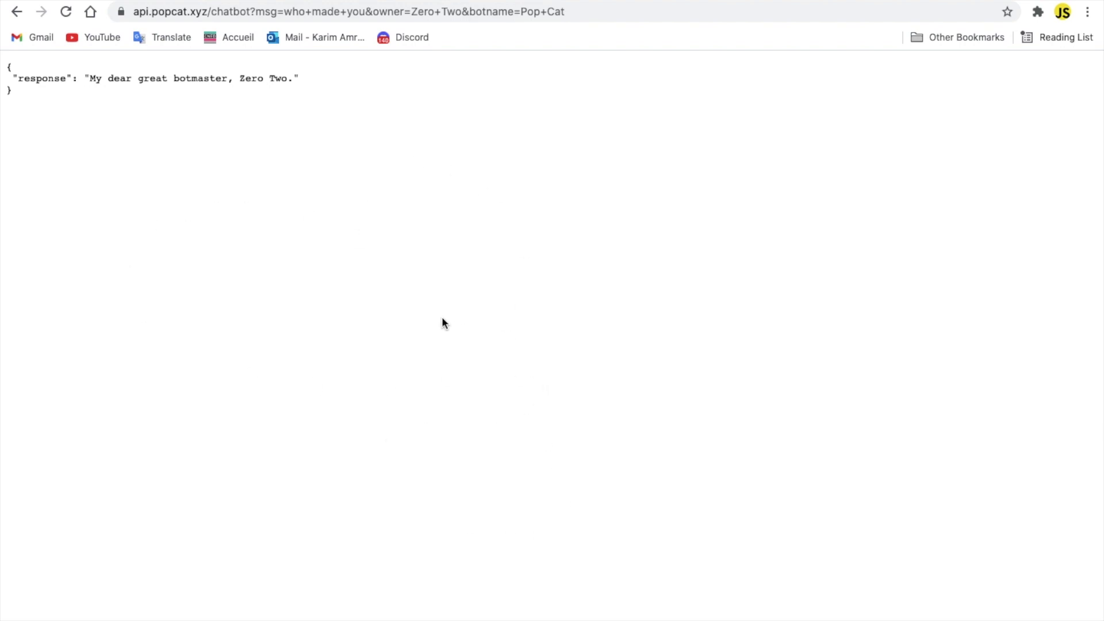
scroll(407, 306, left, 5)
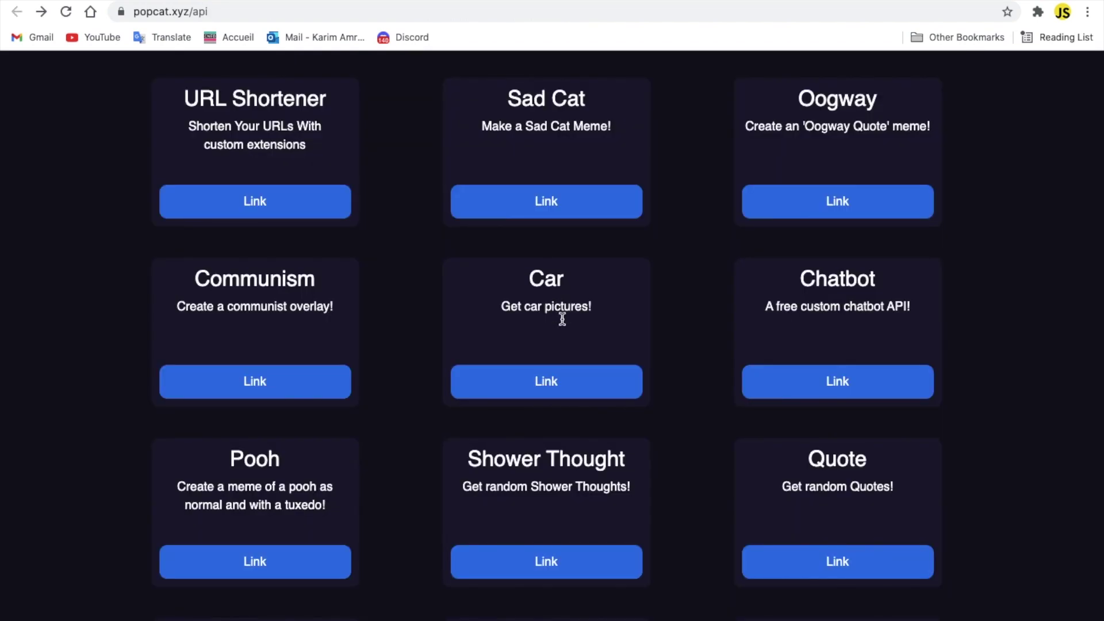
scroll(604, 394, up, 4)
Scroll down to the Facts card and open the Facts meme endpoint
scroll(603, 394, down, 7)
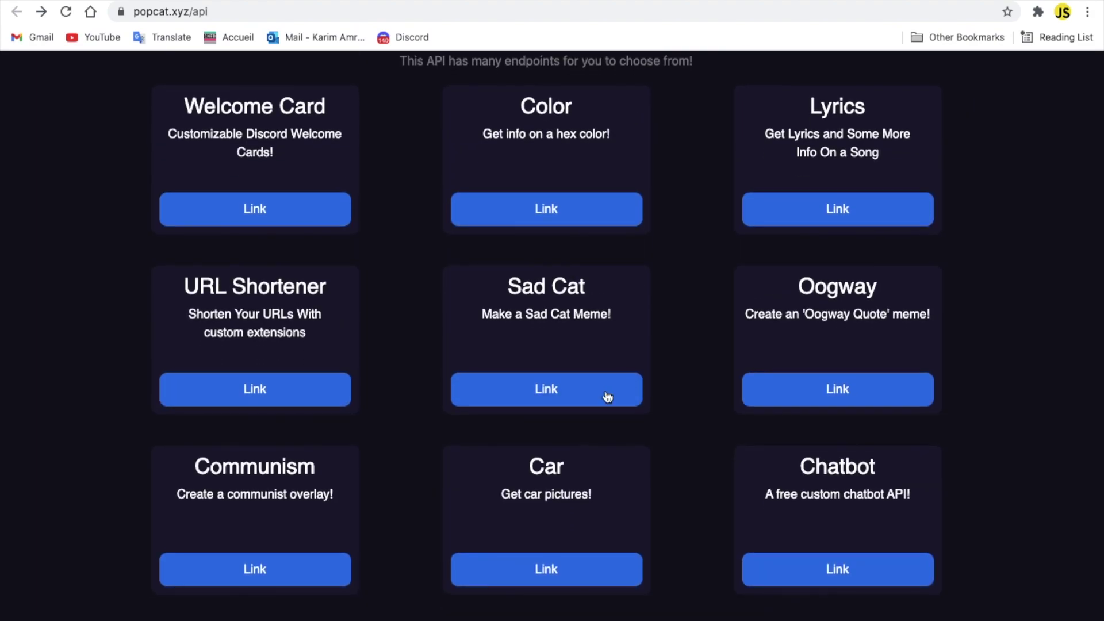
scroll(612, 411, down, 15)
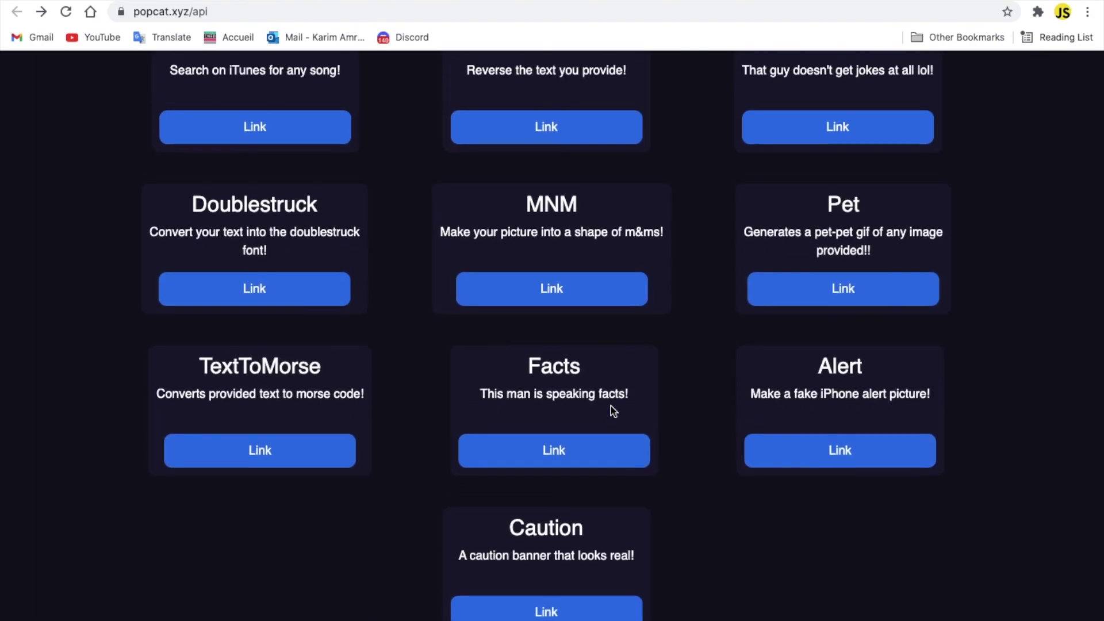
scroll(599, 449, up, 10)
scroll(599, 450, down, 10)
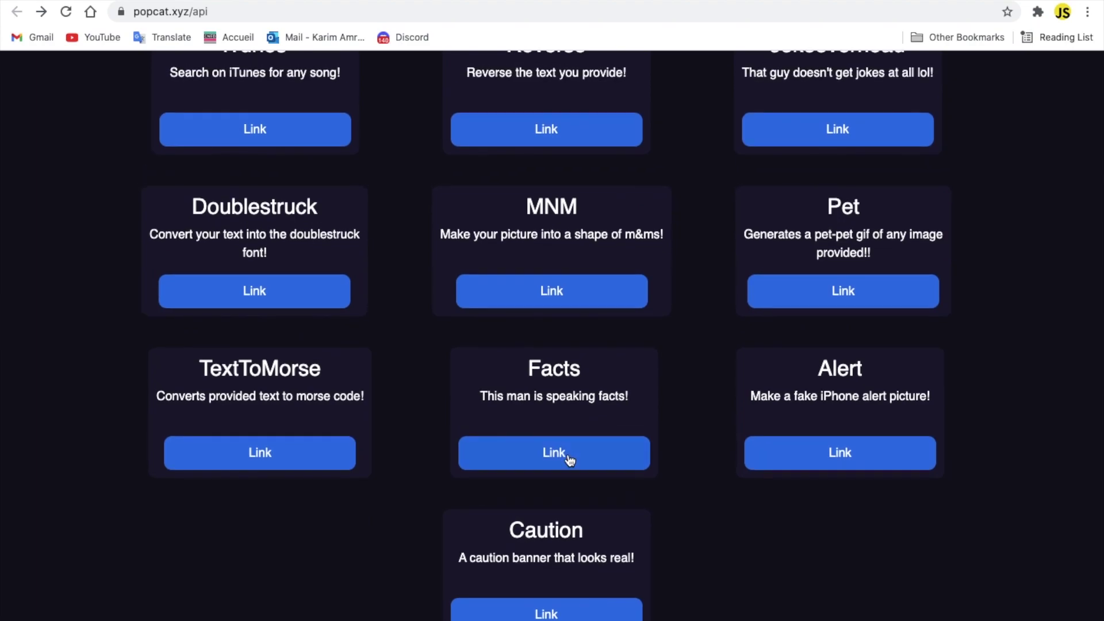
click(554, 453)
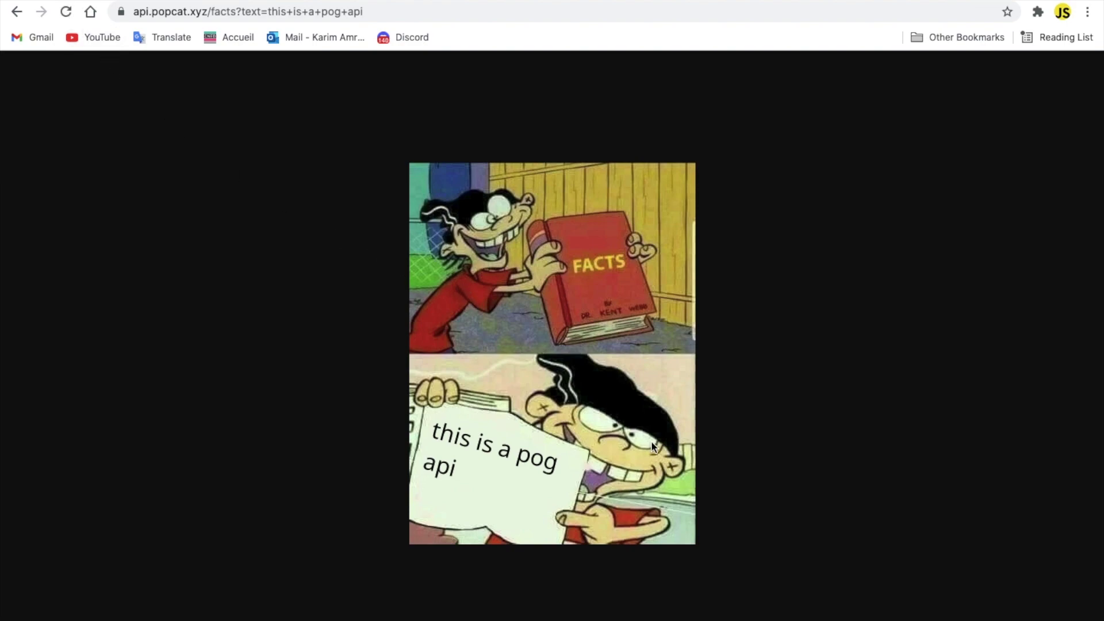
Change the Facts meme URL text to 'Sub+to+UltraX', then go back to the earlier meme
click(268, 7)
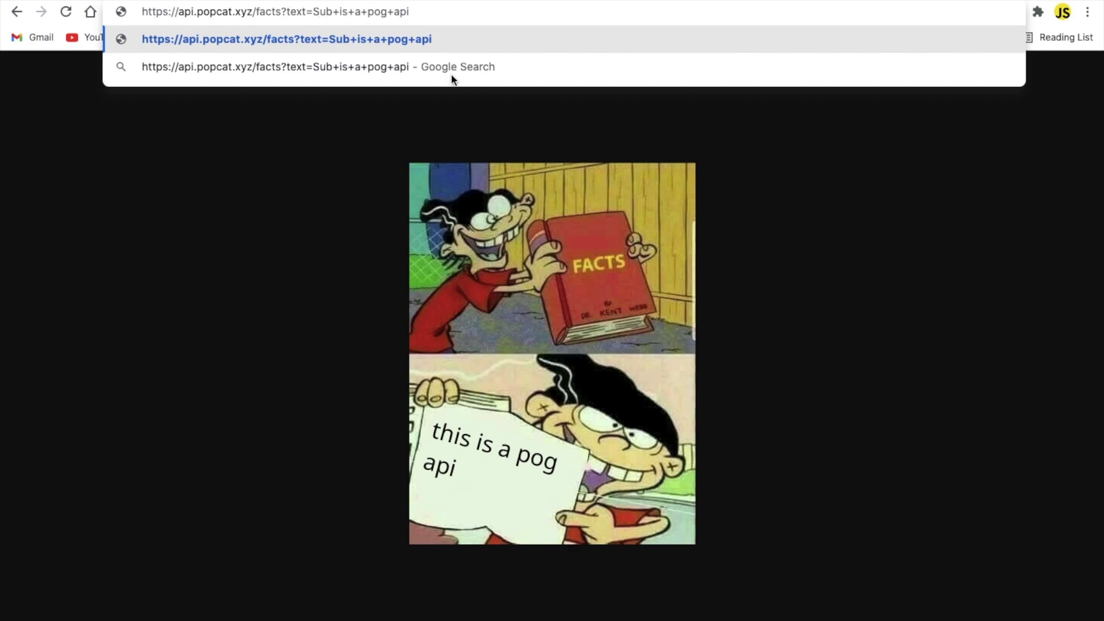
drag(338, 12, 547, 10)
key(BackSpace)
text(t)
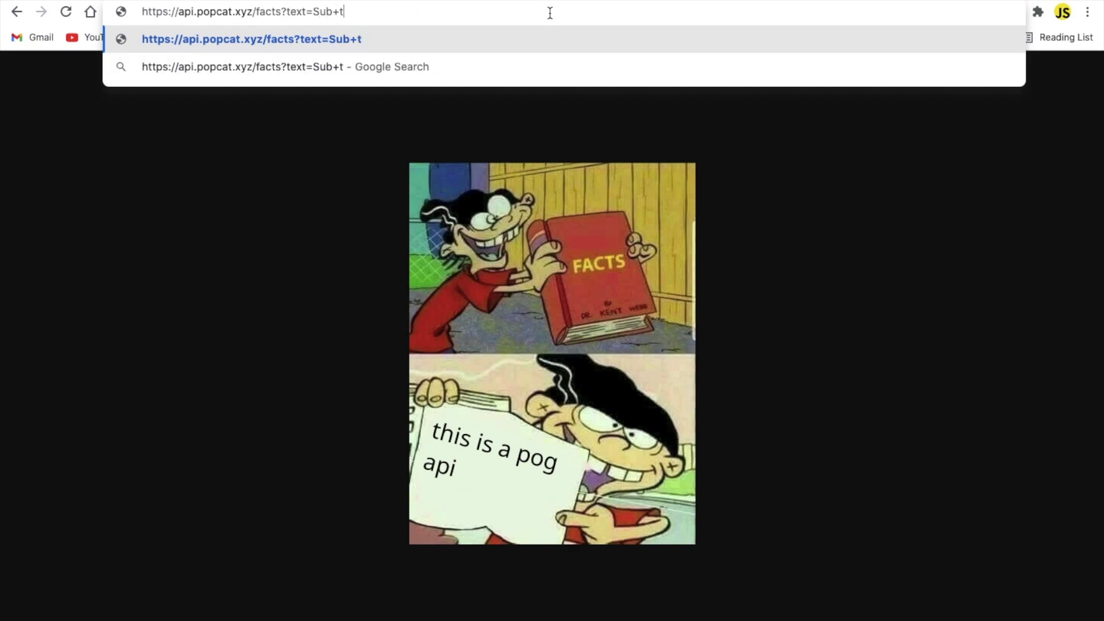
text(o+UltraX)
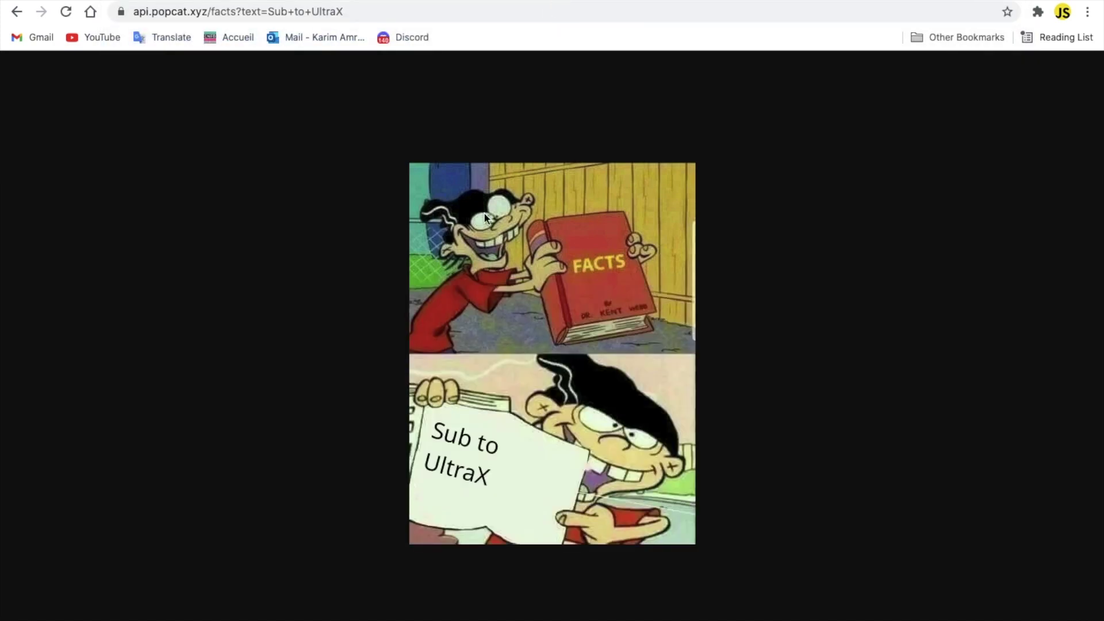
scroll(291, 173, left, 5)
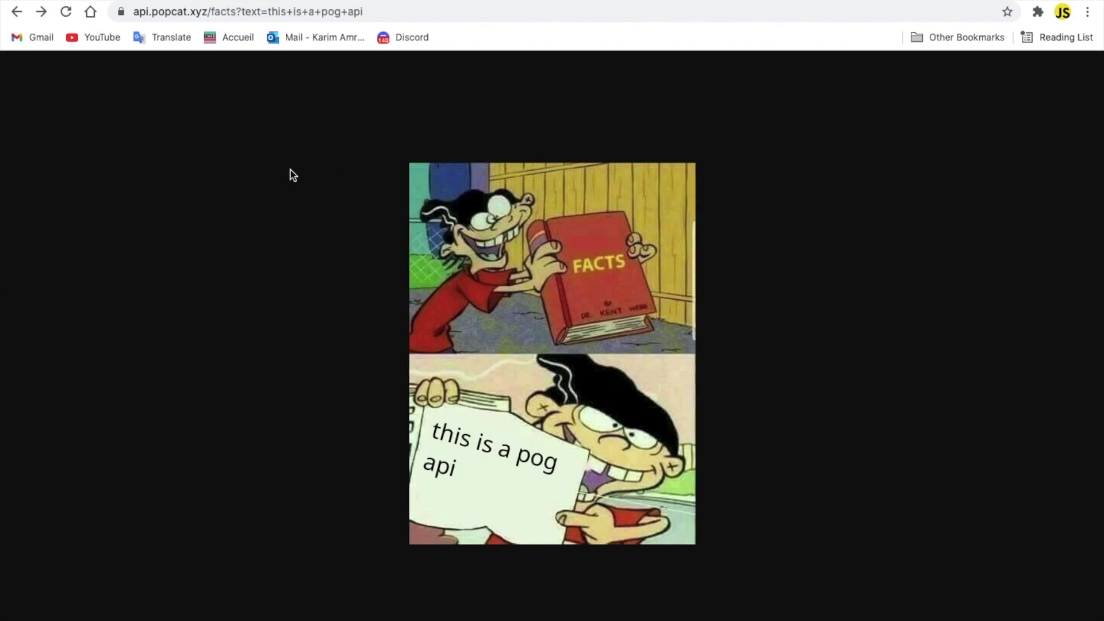
Return to the Pop Cat API page and scroll through its endpoint cards back to the top
scroll(625, 298, left, 5)
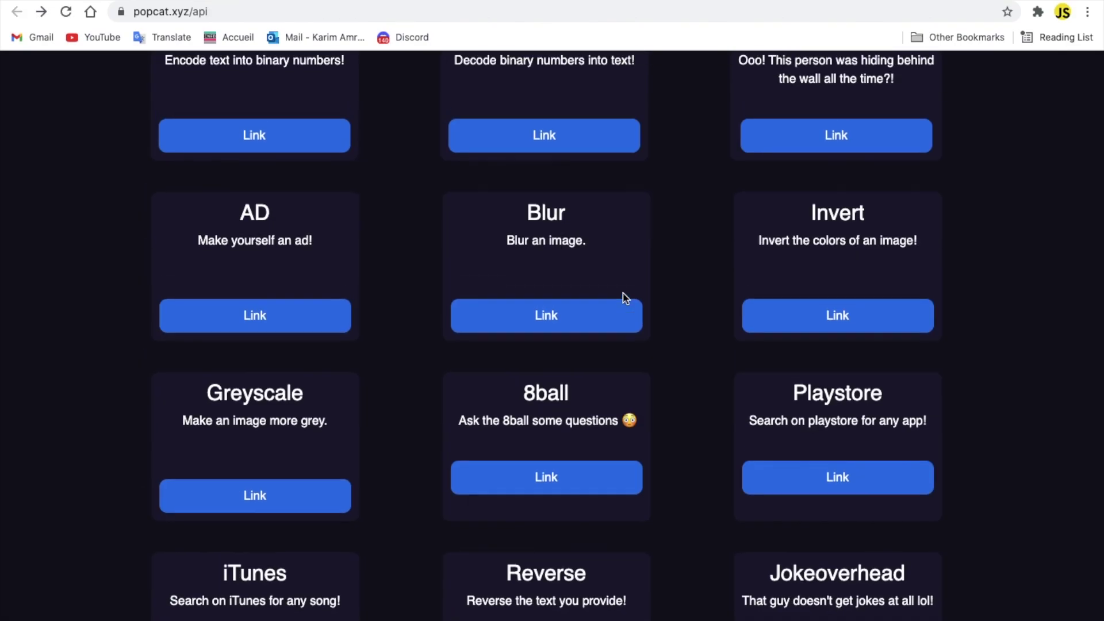
scroll(626, 298, up, 15)
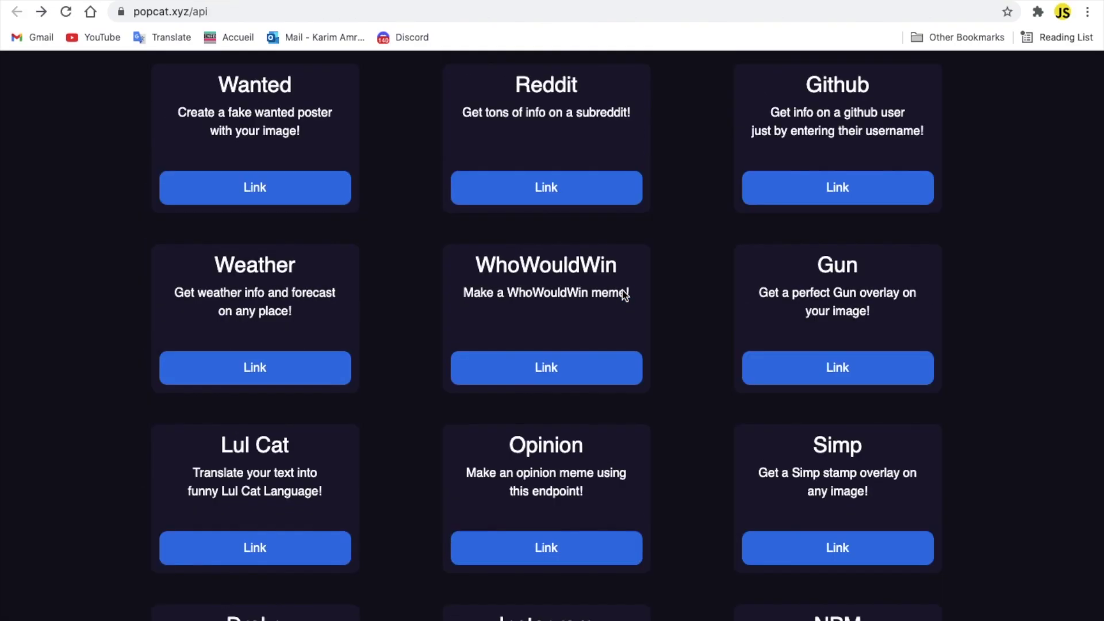
scroll(625, 294, up, 15)
scroll(624, 294, down, 16)
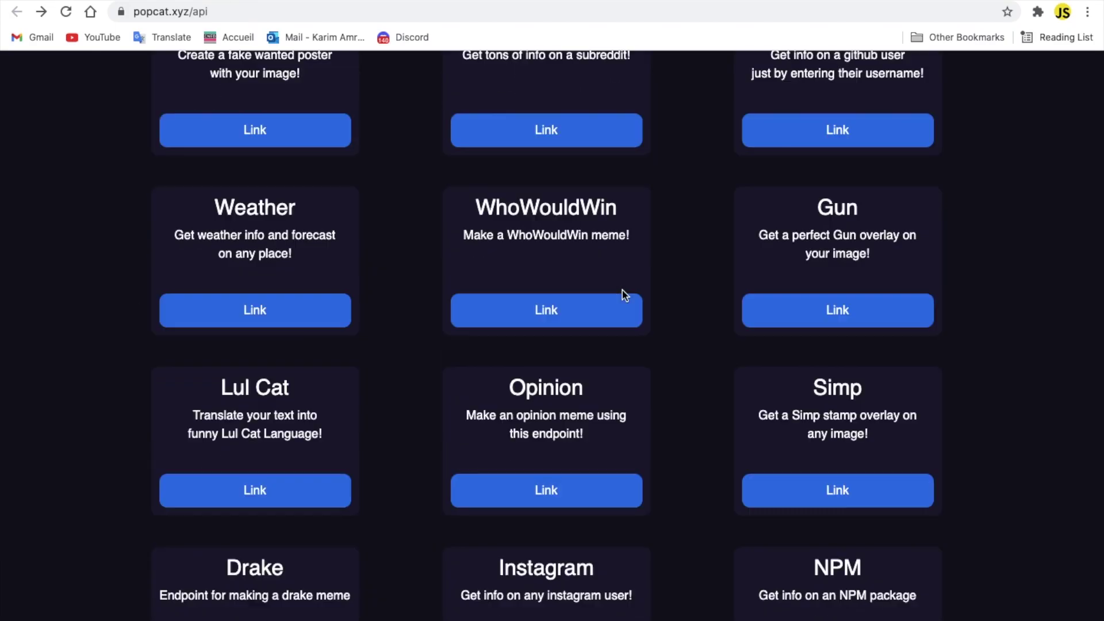
scroll(624, 295, down, 15)
scroll(622, 296, up, 6)
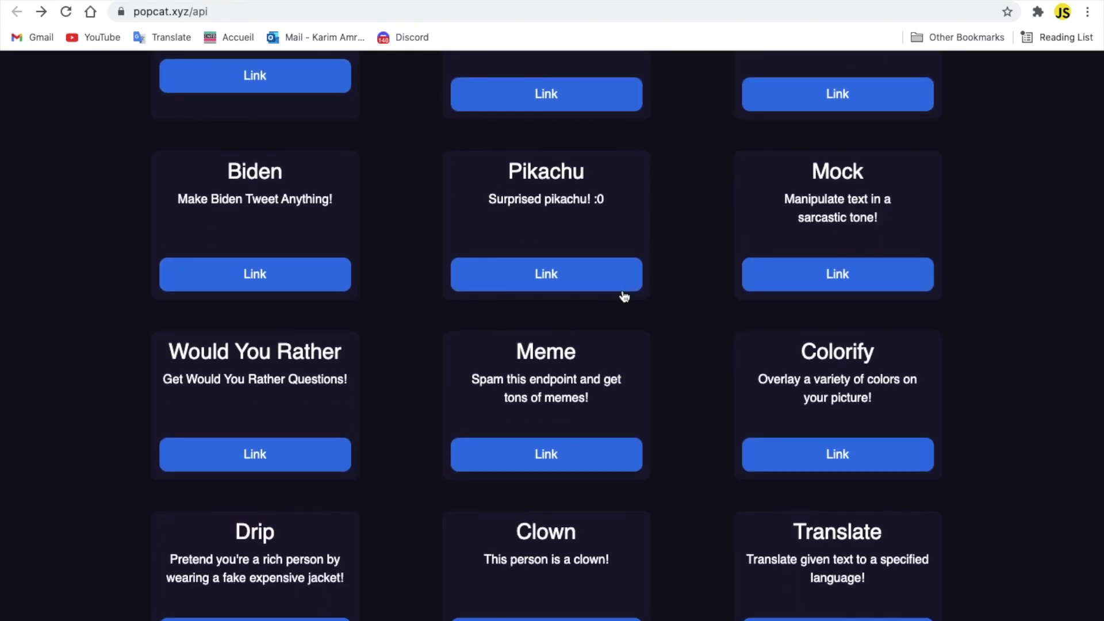
scroll(624, 296, down, 5)
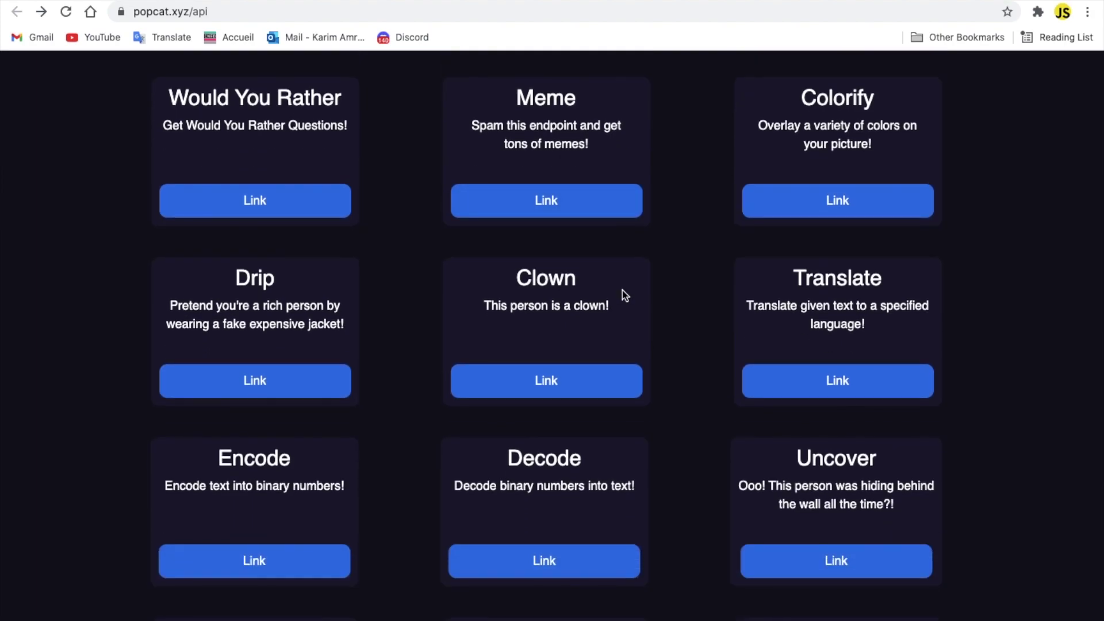
scroll(621, 289, down, 6)
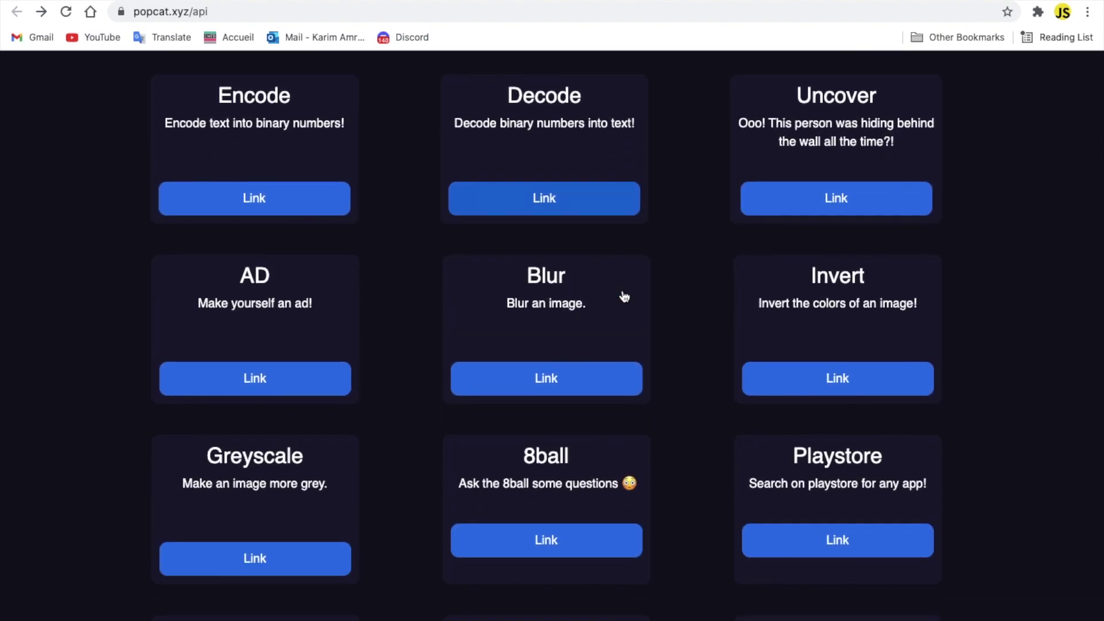
scroll(624, 296, down, 5)
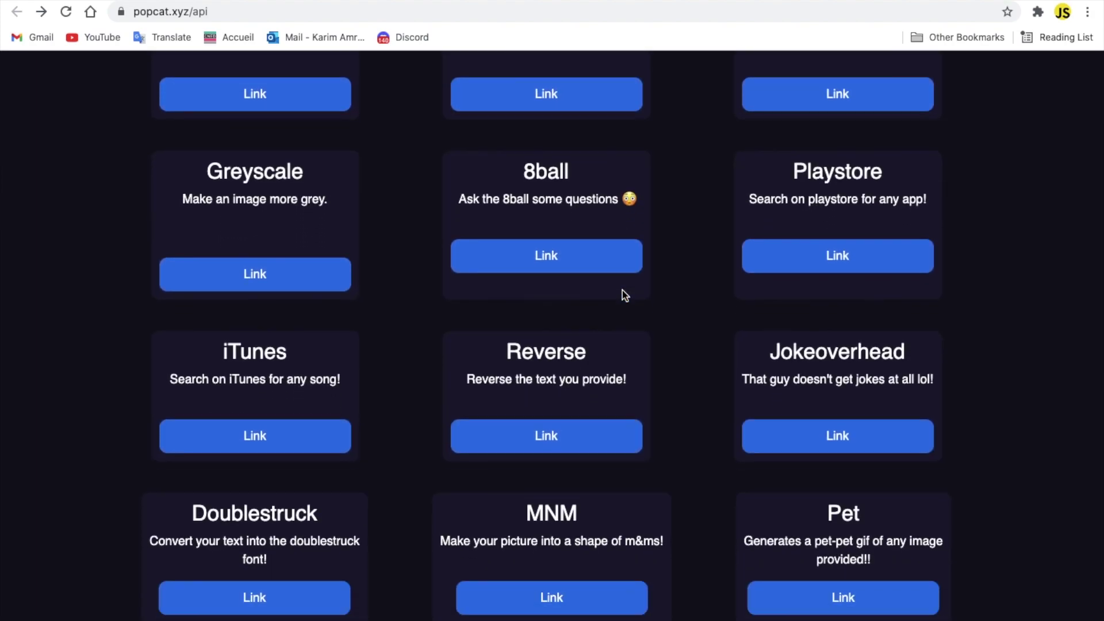
scroll(622, 290, down, 2)
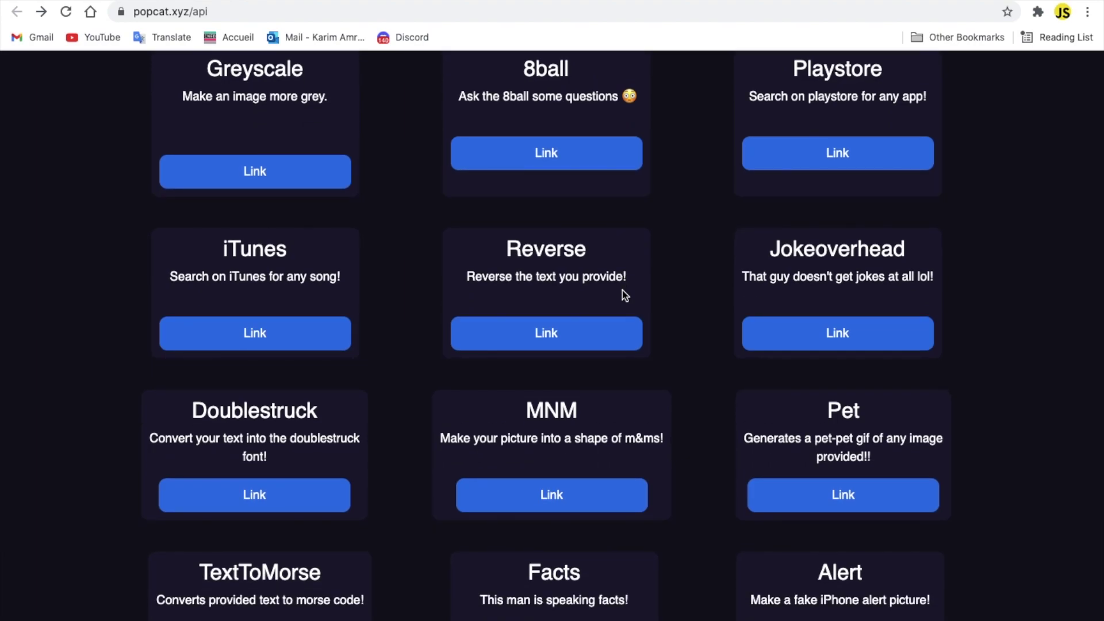
scroll(621, 289, down, 1)
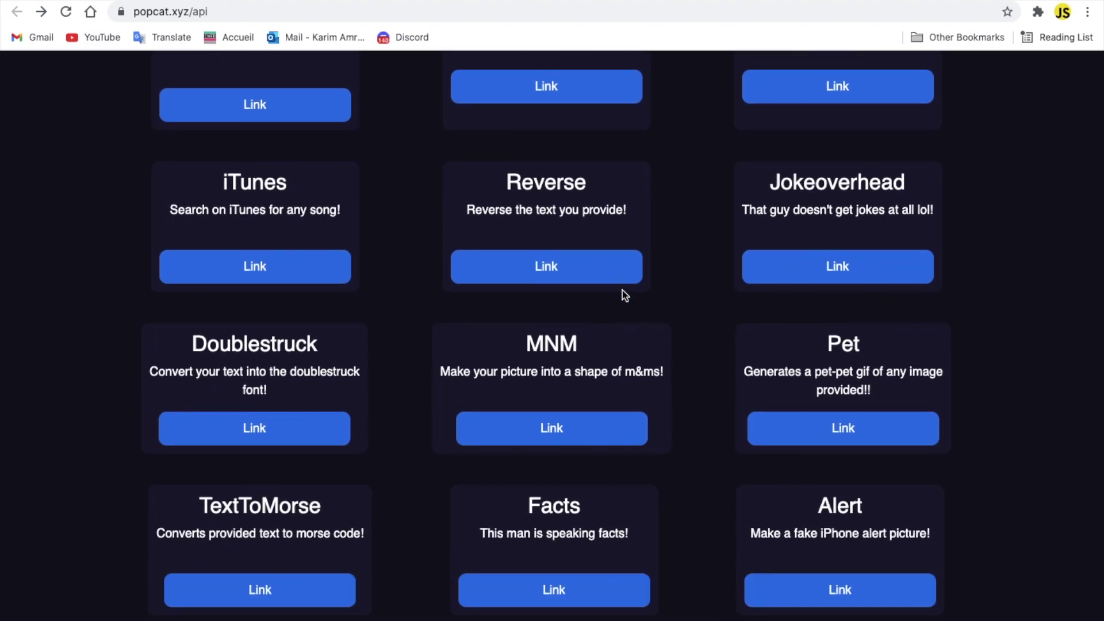
scroll(622, 290, down, 3)
scroll(624, 296, up, 20)
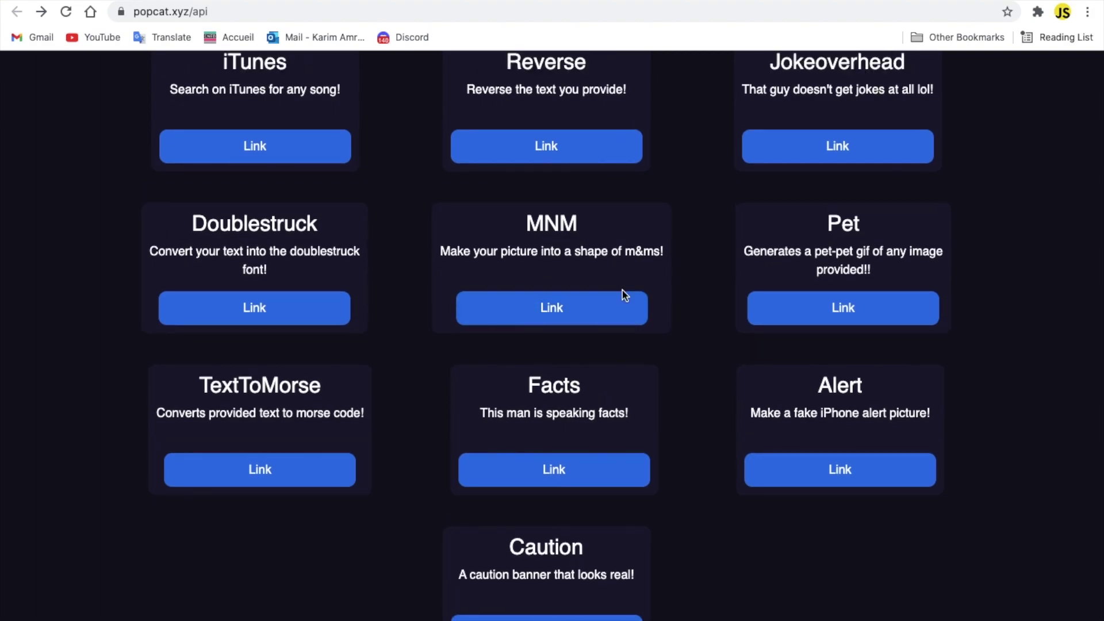
scroll(624, 296, up, 7)
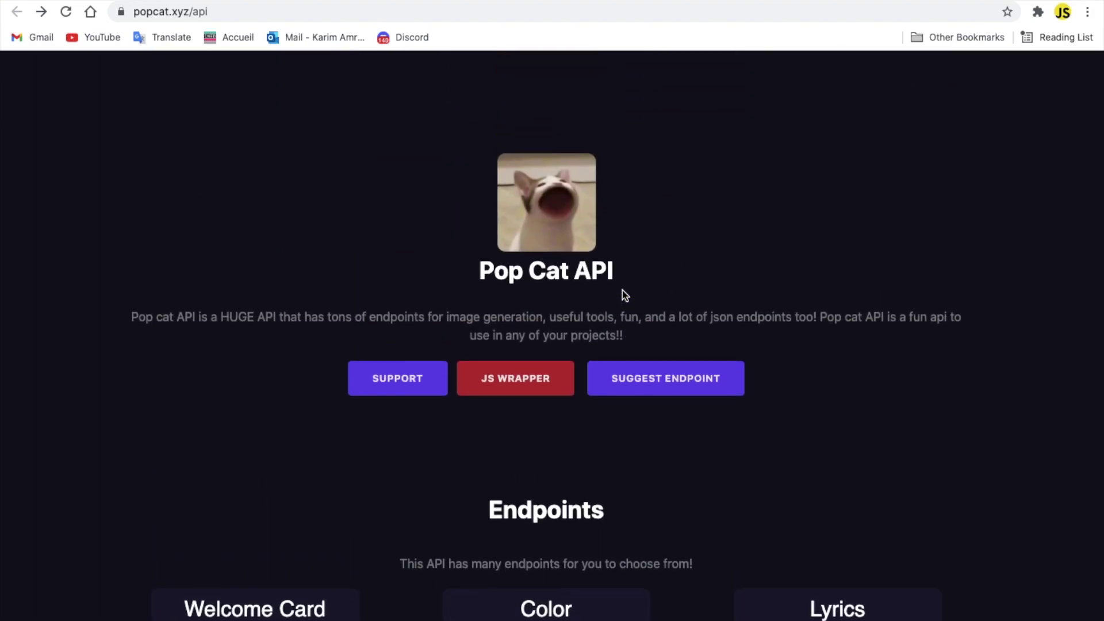
scroll(622, 289, up, 2)
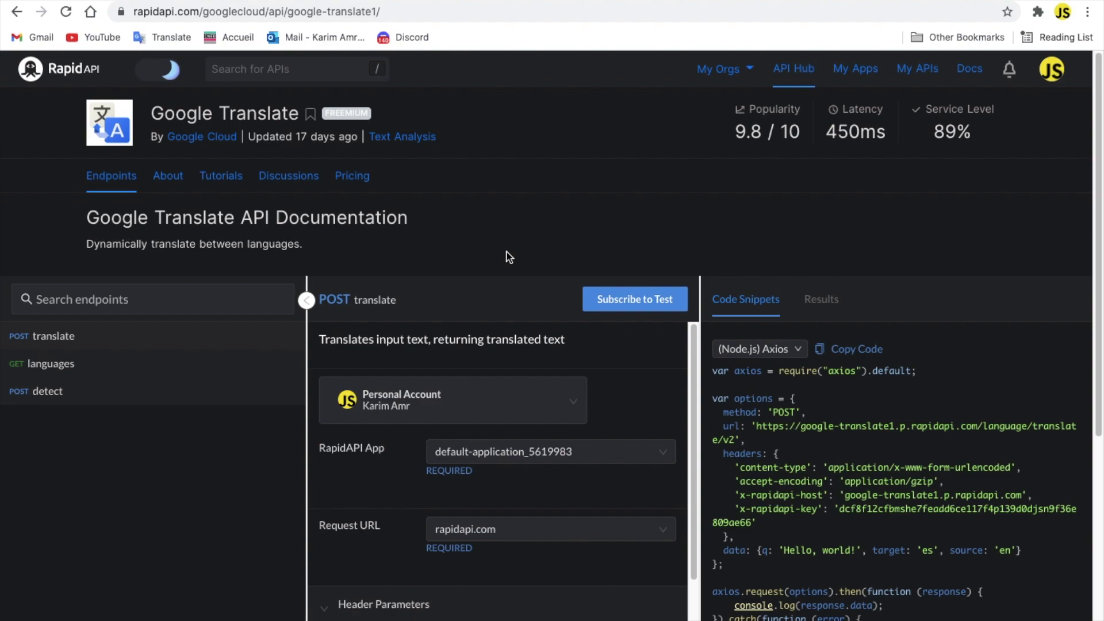
scroll(508, 257, down, 3)
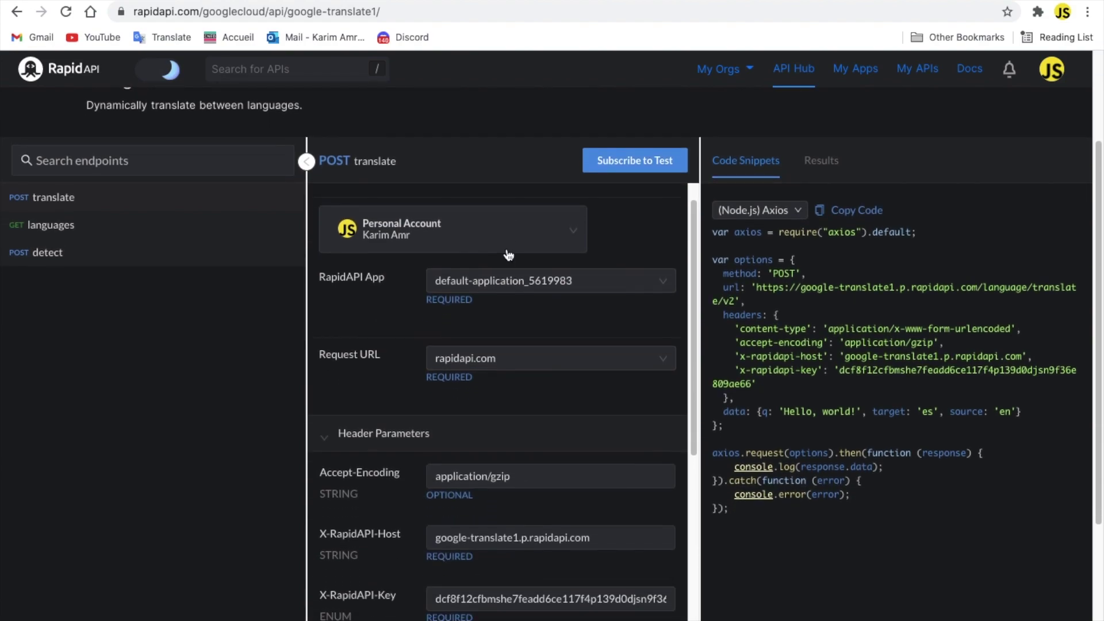
scroll(509, 254, up, 1)
scroll(160, 346, down, 1)
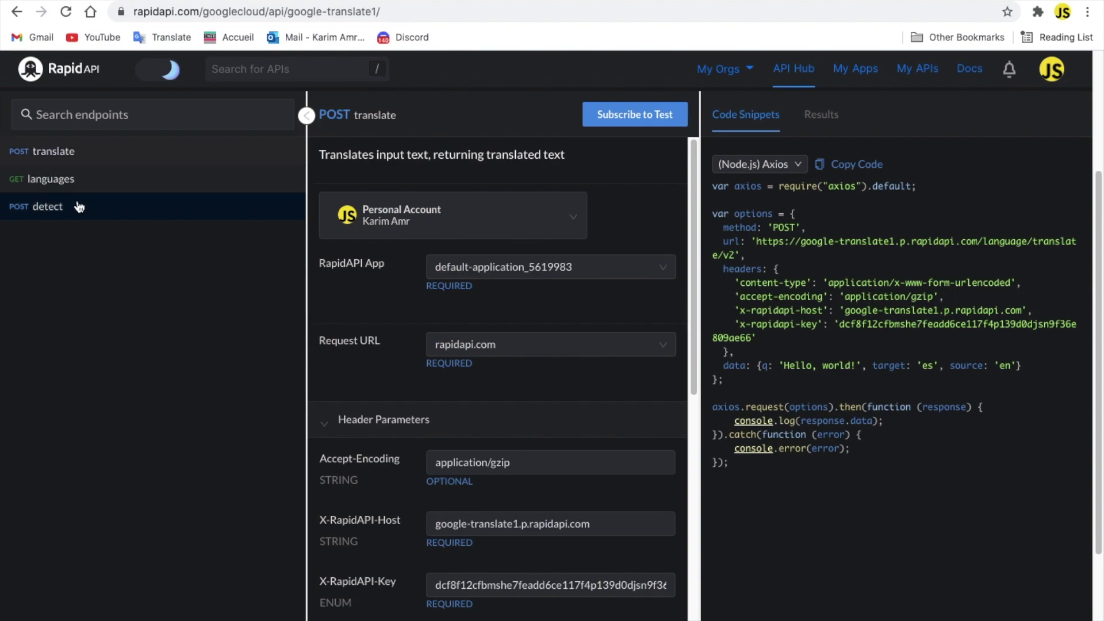
scroll(166, 325, down, 1)
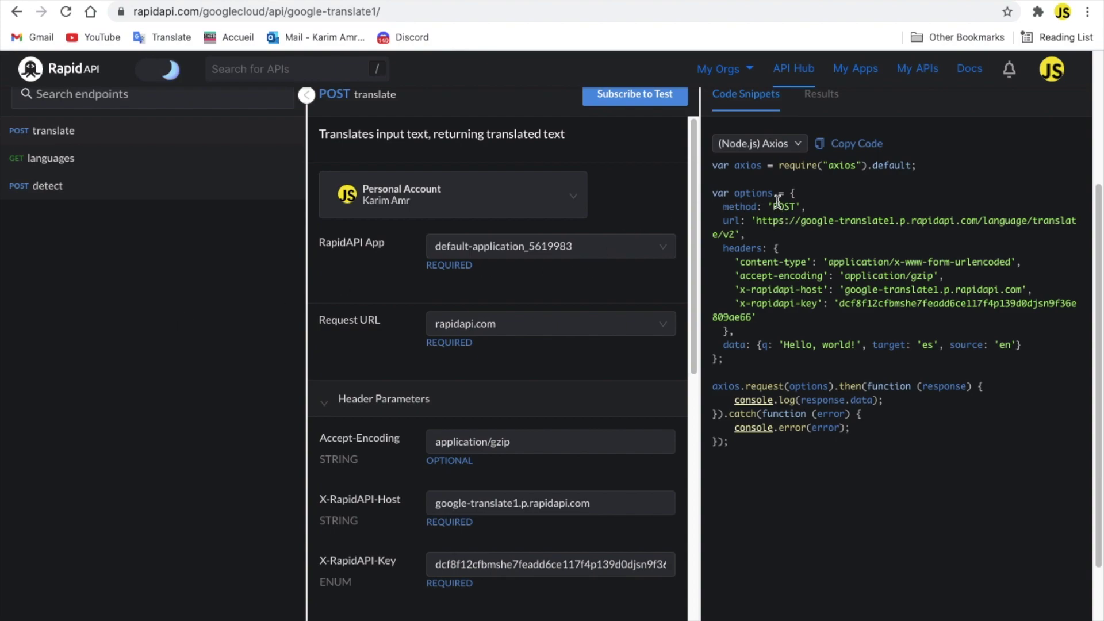
click(780, 143)
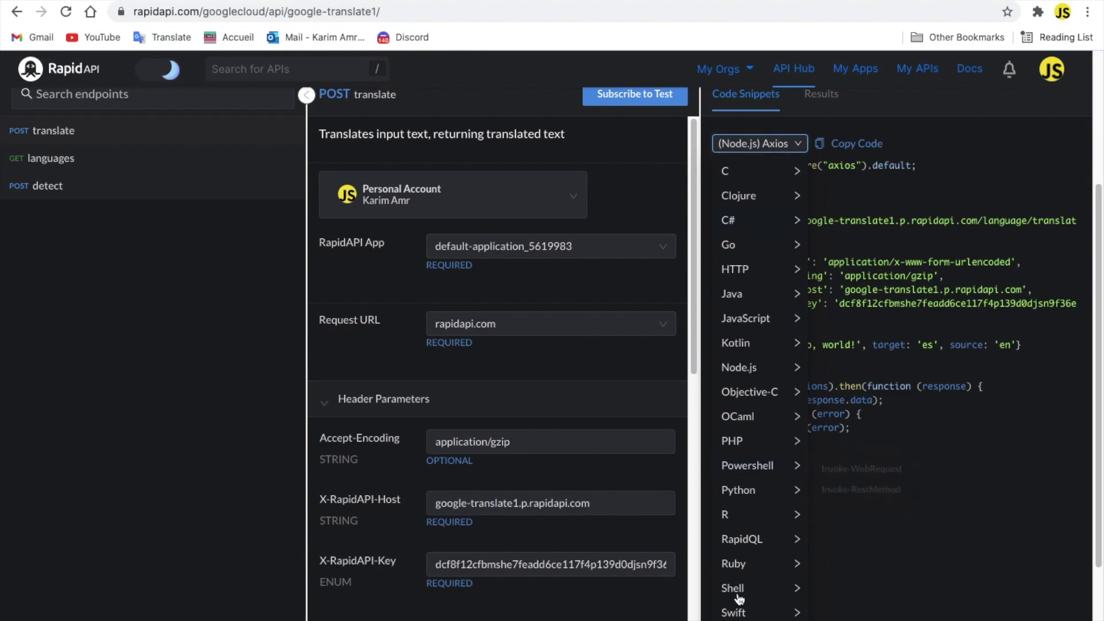
click(762, 146)
mouse_move(796, 375)
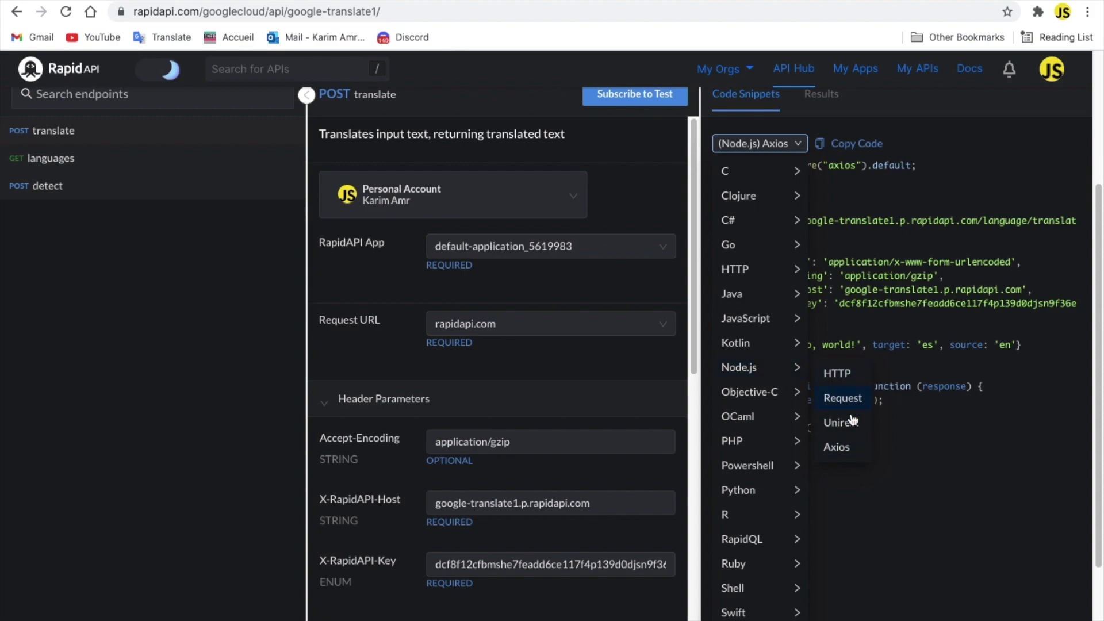
click(848, 449)
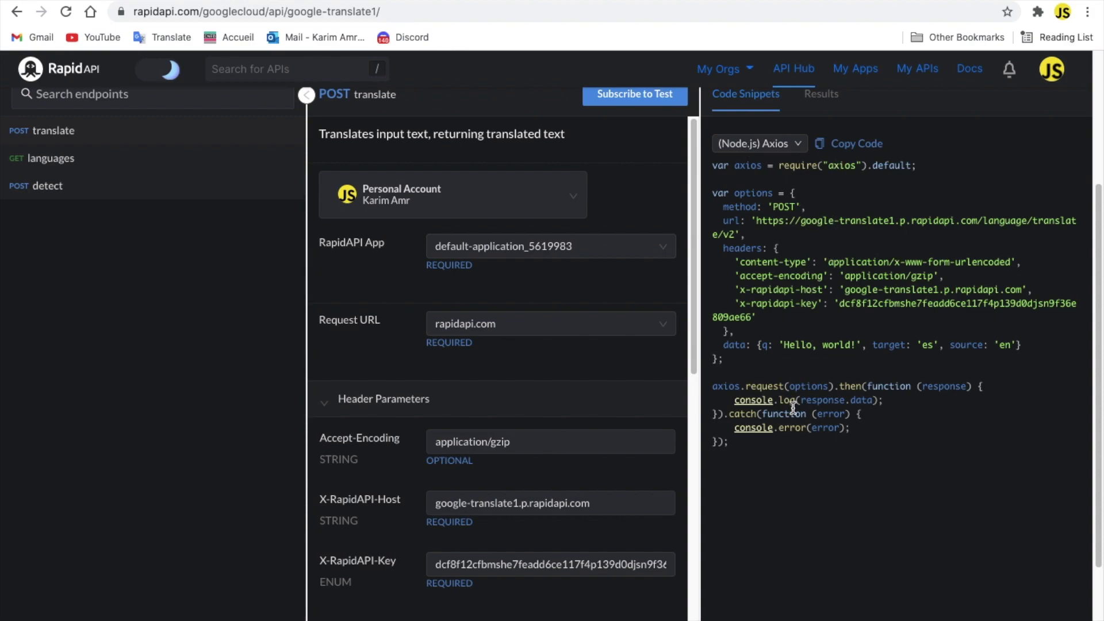
scroll(804, 304, down, 1)
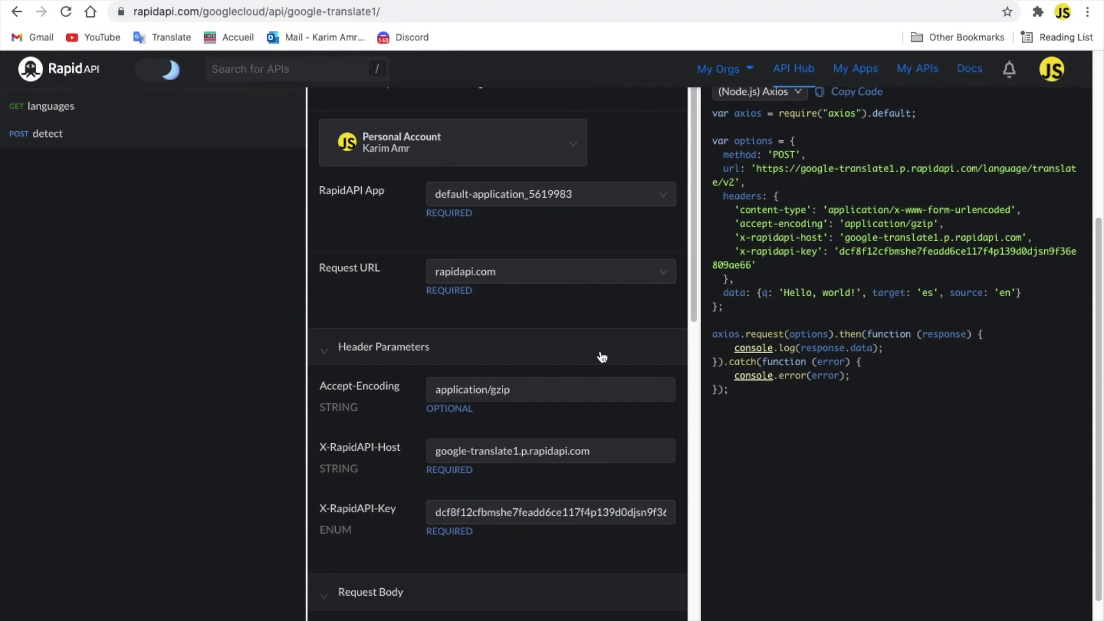
Replace the q field's sample text with 'Subscribe to UltraX'
scroll(527, 363, up, 1)
scroll(527, 362, down, 2)
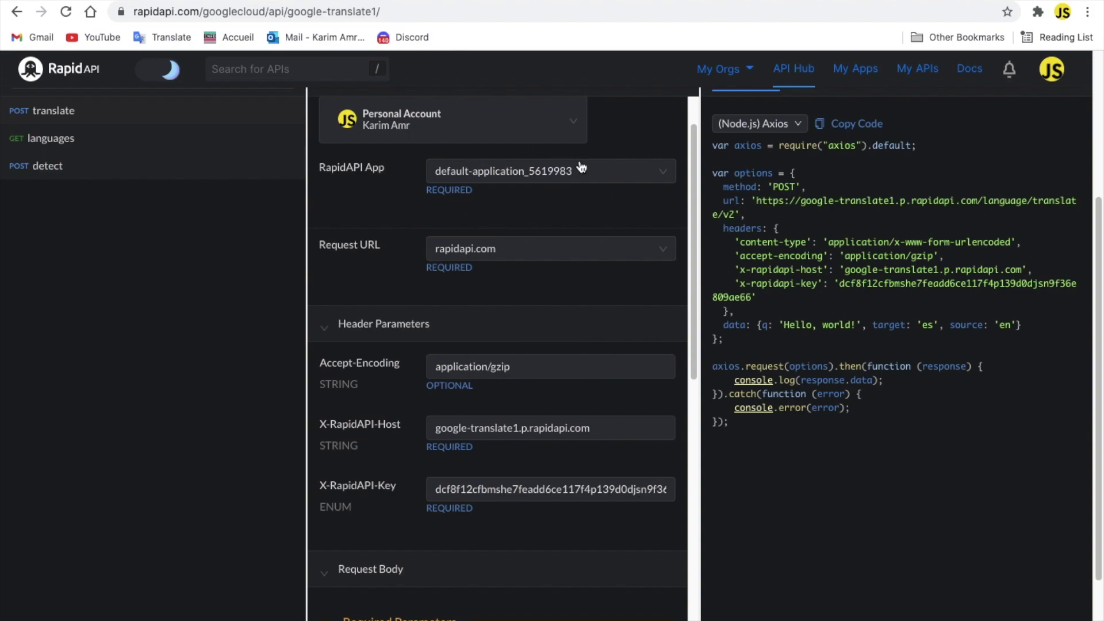
scroll(594, 244, down, 1)
scroll(595, 248, down, 1)
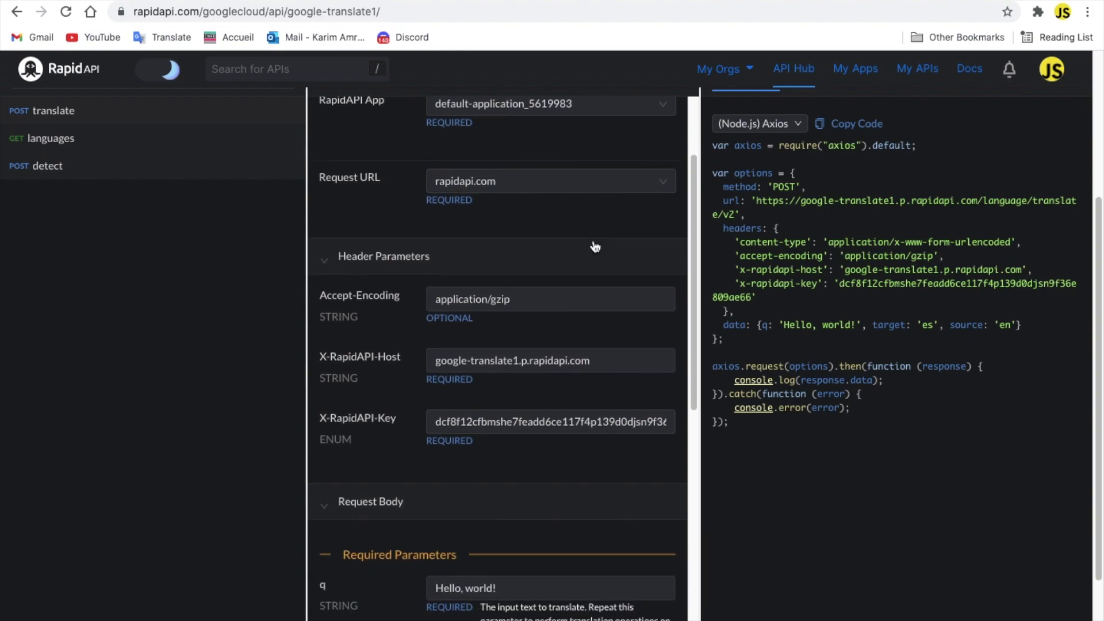
scroll(595, 247, down, 1)
scroll(400, 492, down, 7)
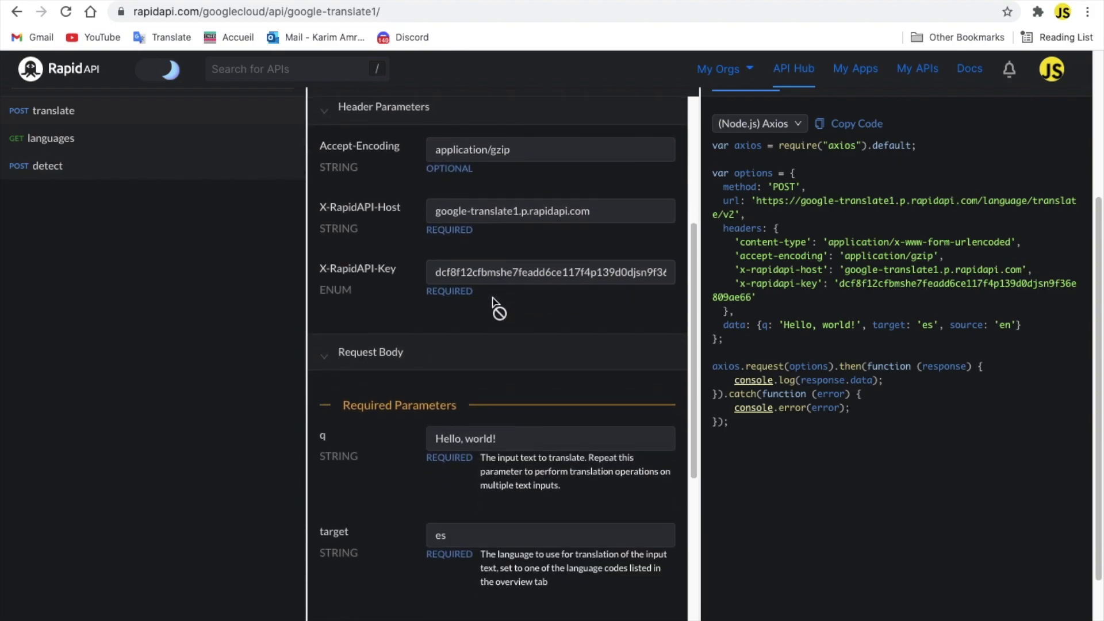
triple_click(461, 336)
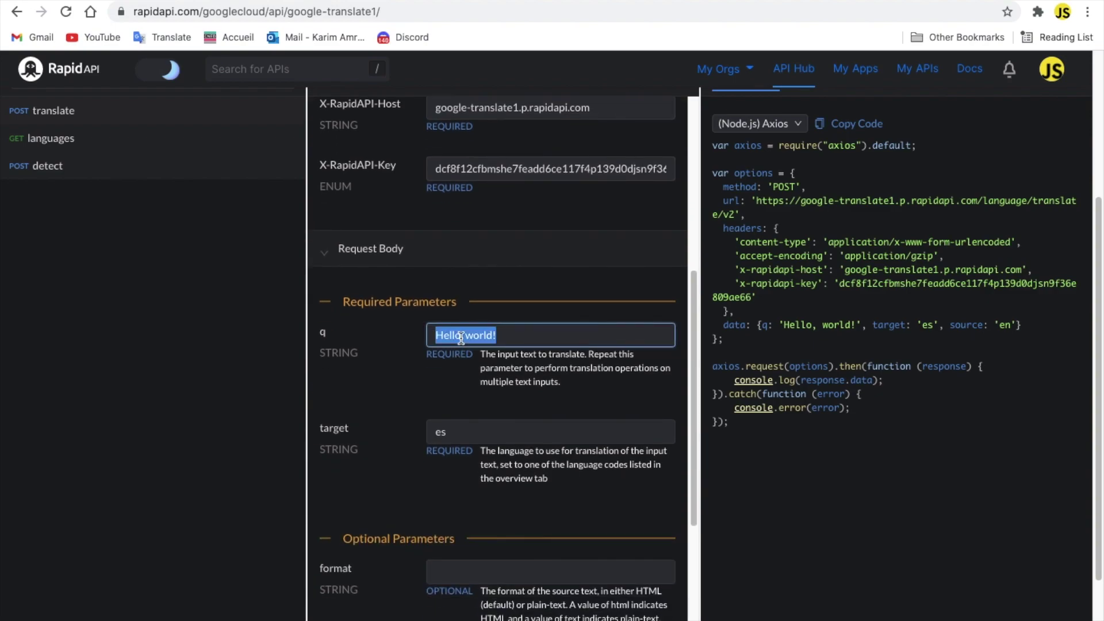
text(Sub)
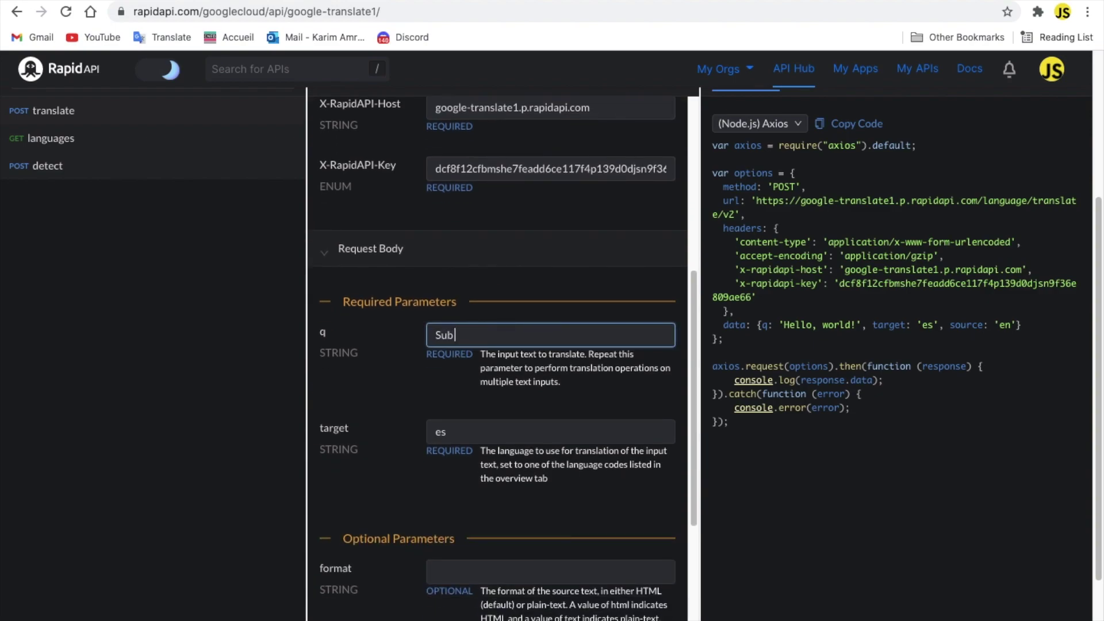
text(scribe to UltraX)
Change the target language from es to fr and review the updated code snippet
scroll(474, 338, down, 2)
click(493, 333)
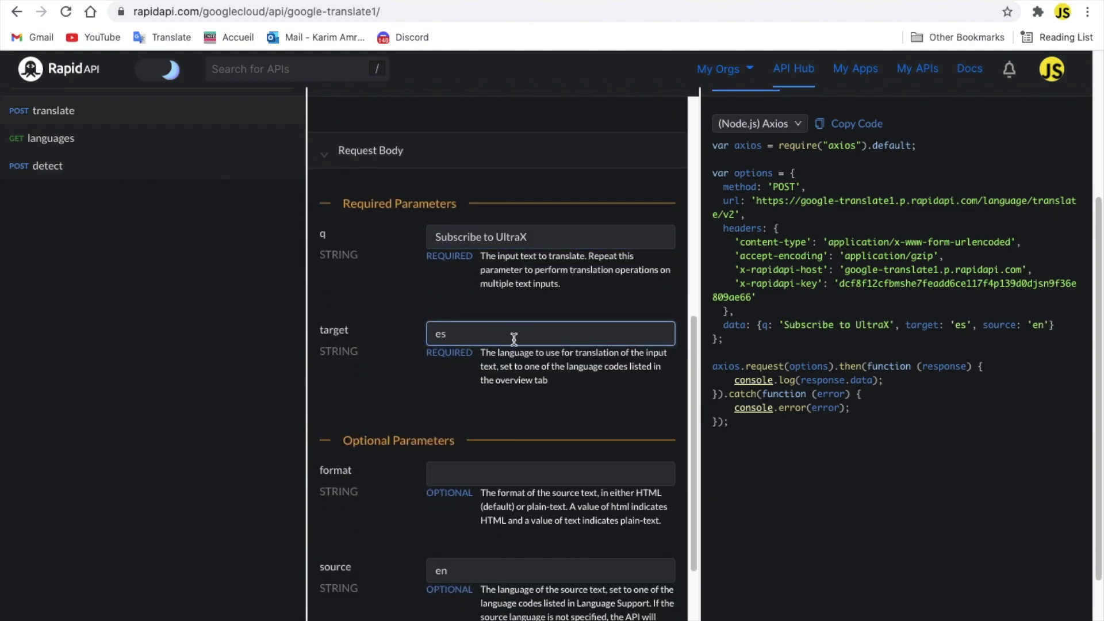
key(BackSpace)
key(BackSpace)
text(fr)
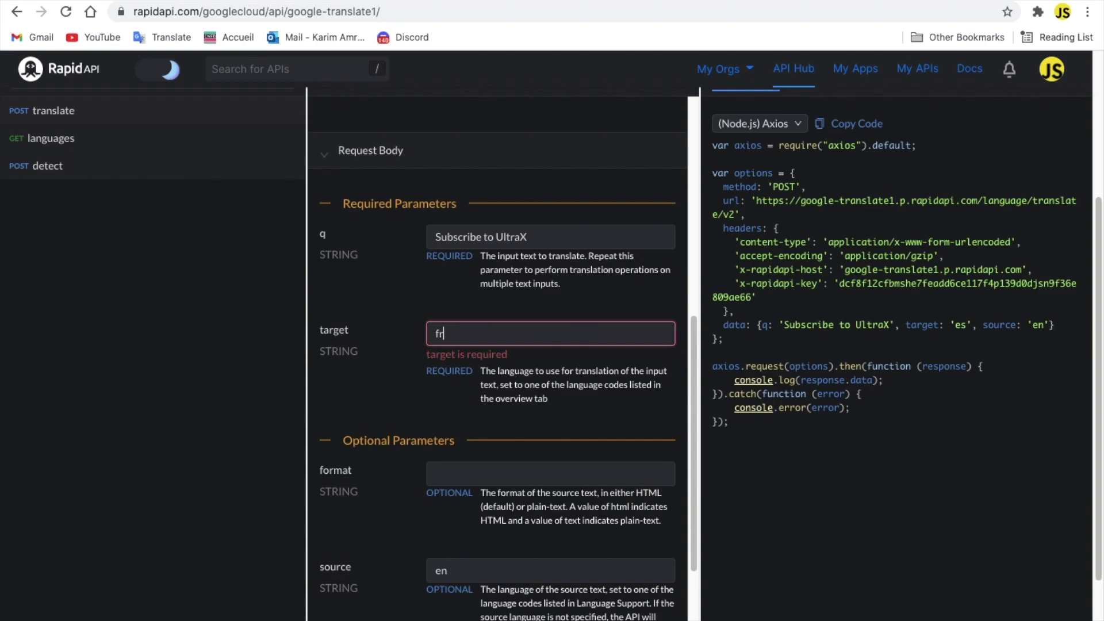
scroll(431, 402, down, 2)
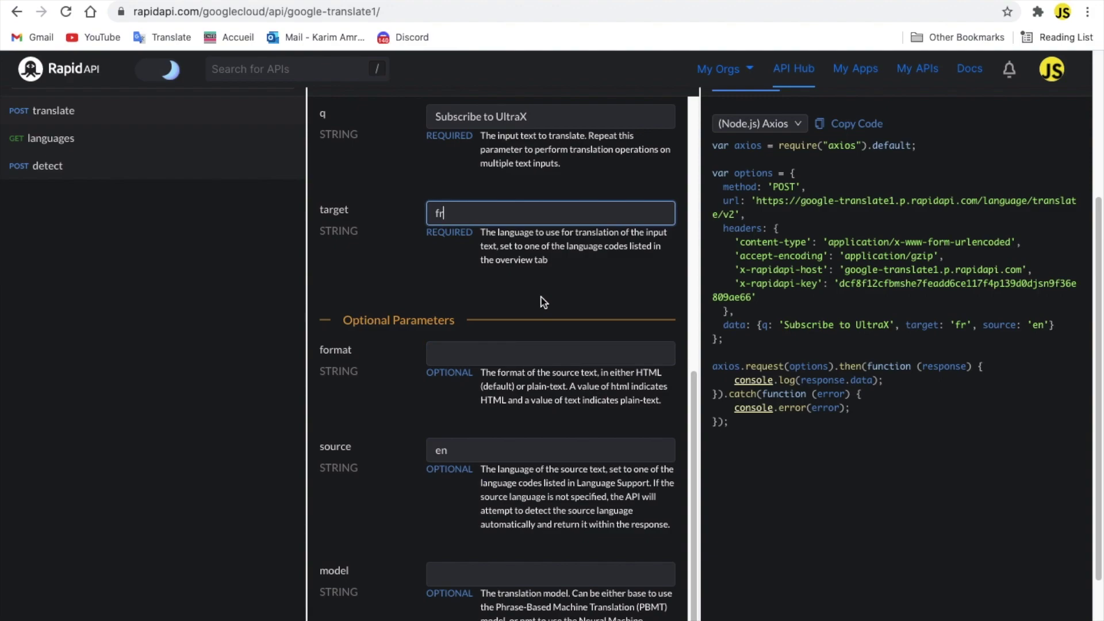
scroll(543, 302, down, 1)
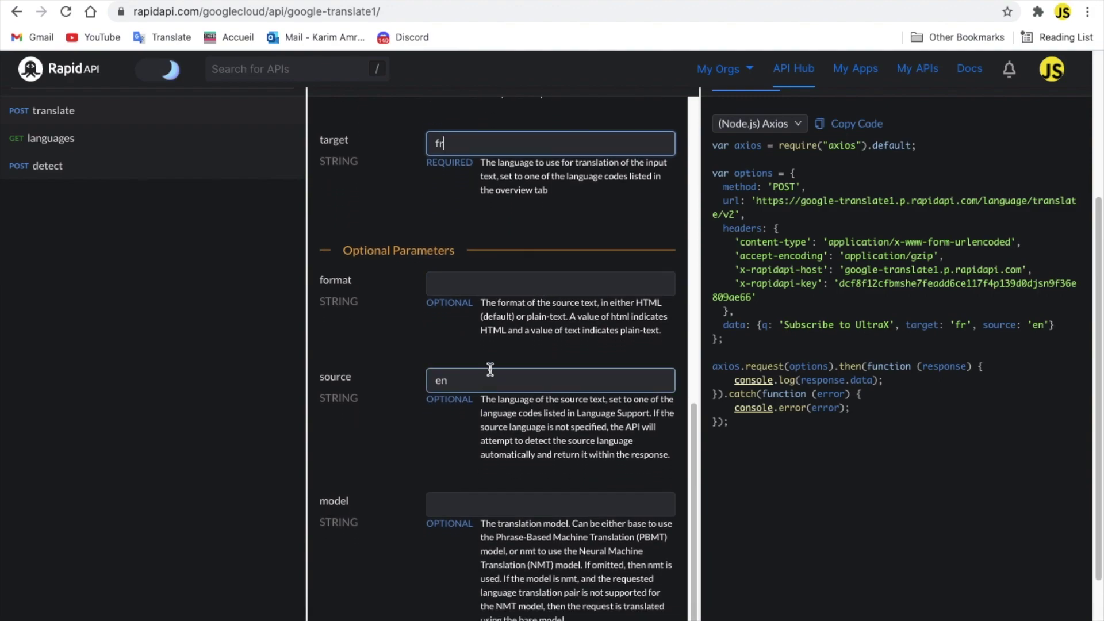
scroll(493, 362, down, 2)
scroll(493, 362, up, 10)
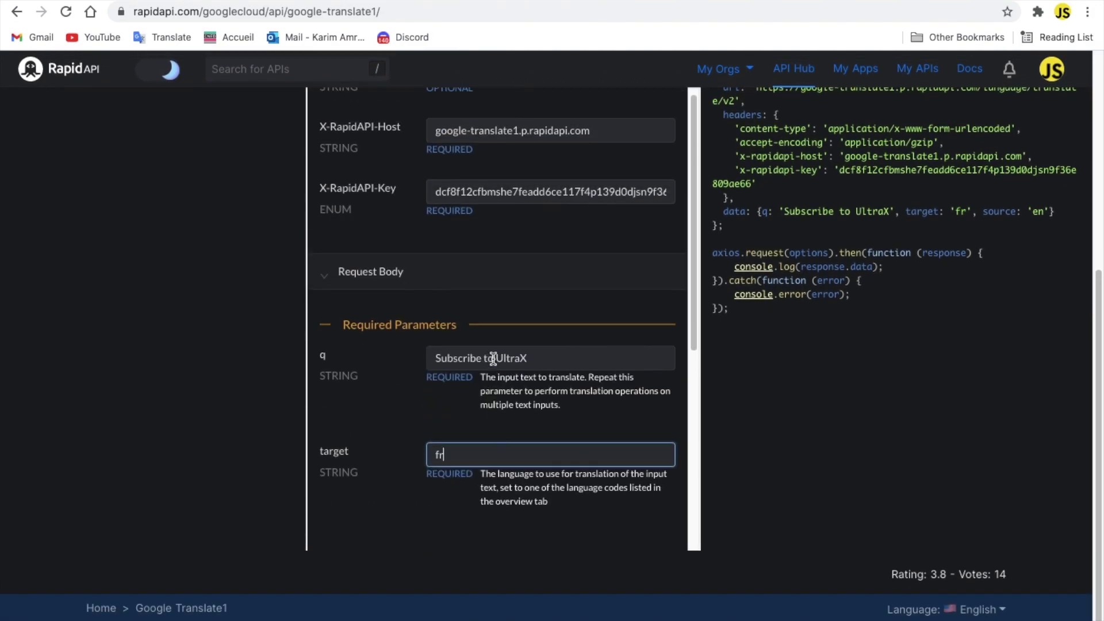
scroll(493, 363, up, 3)
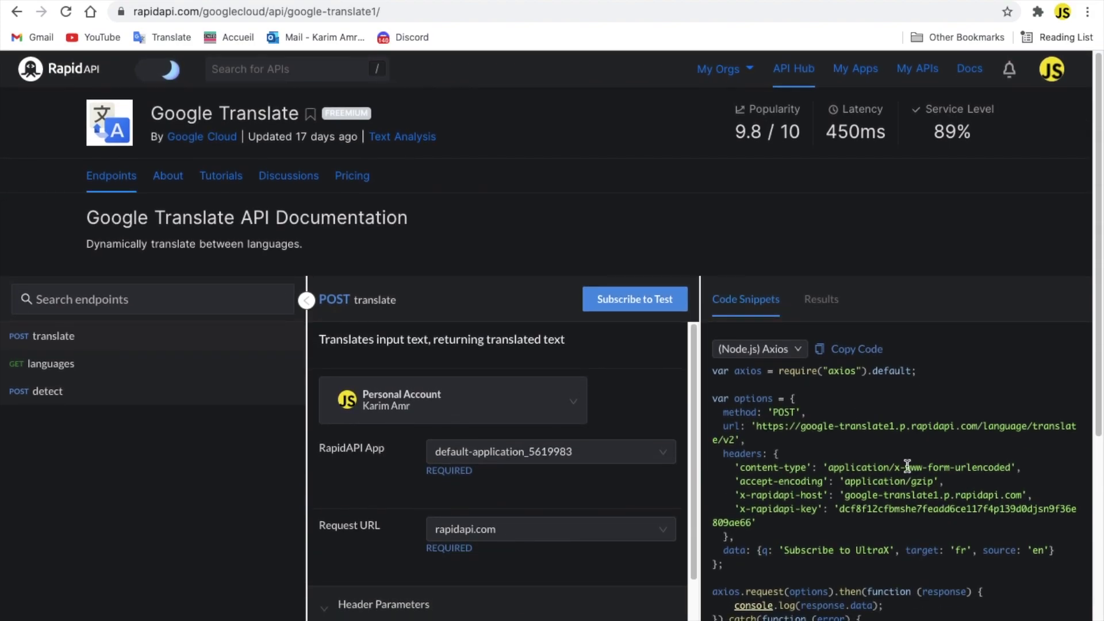
scroll(887, 507, down, 1)
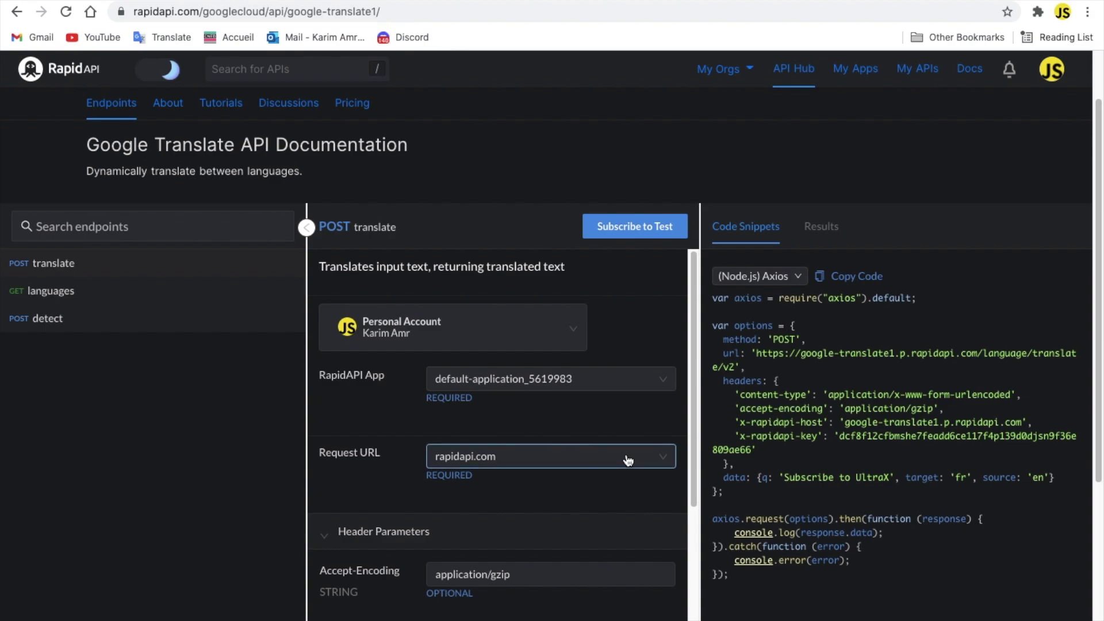
scroll(638, 290, down, 1)
scroll(638, 289, down, 10)
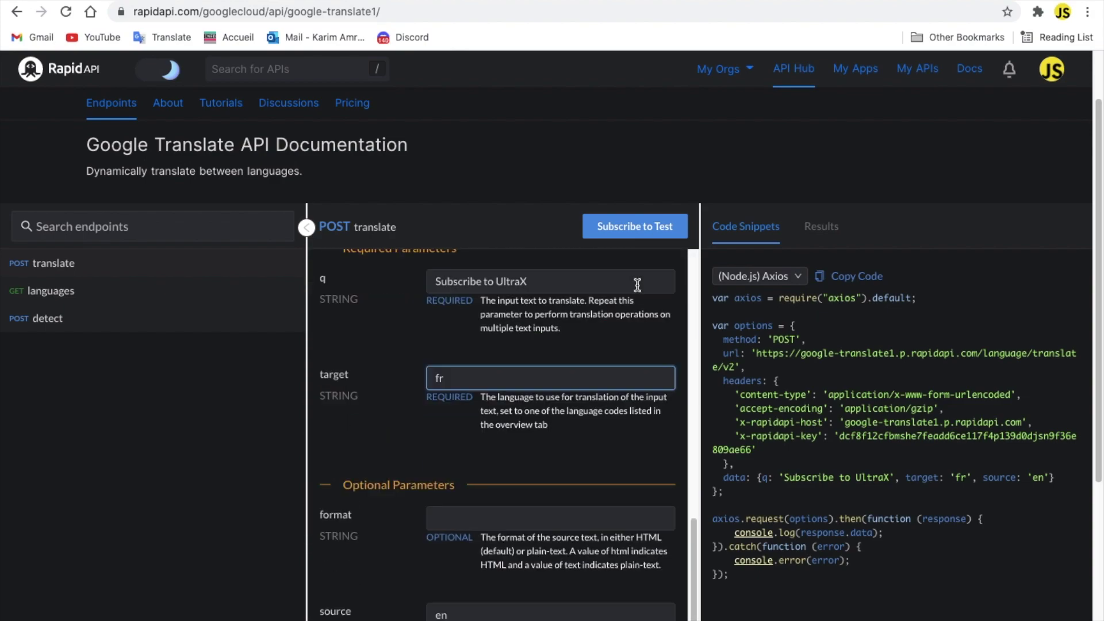
scroll(638, 290, up, 10)
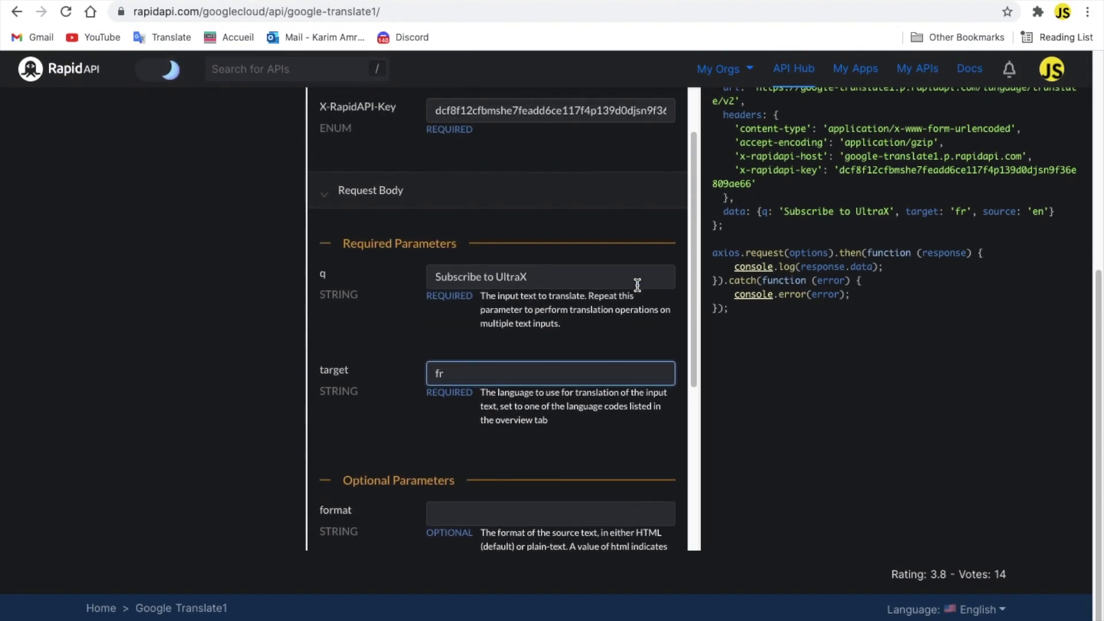
scroll(812, 333, up, 2)
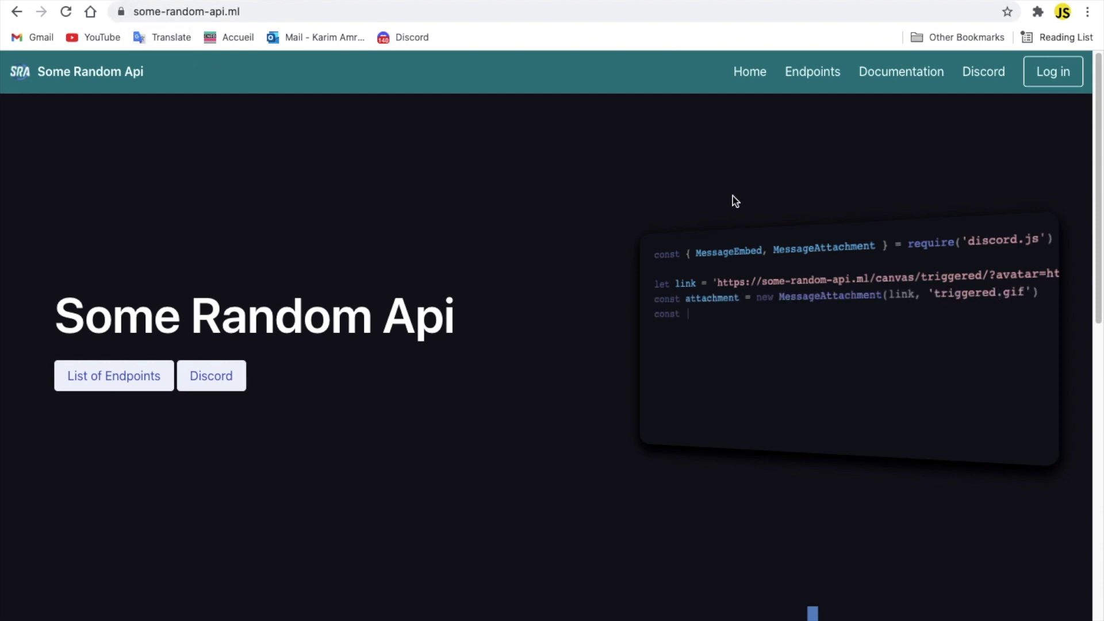
Scroll through the Some Random API homepage's Easy to use API and Variety sections
scroll(630, 247, down, 2)
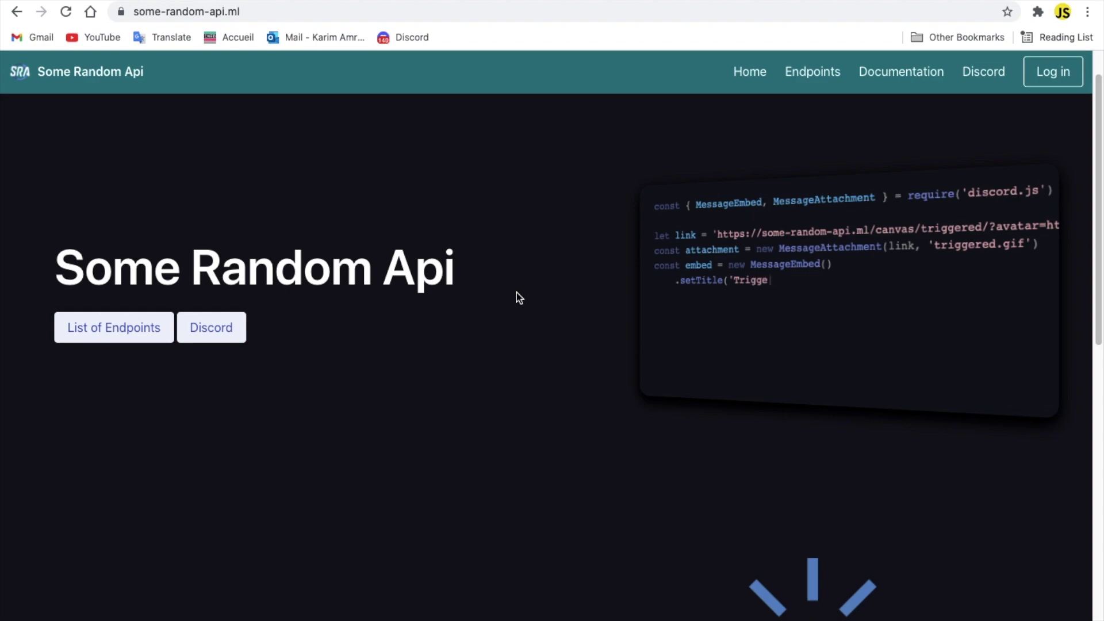
scroll(519, 311, down, 3)
scroll(519, 312, up, 3)
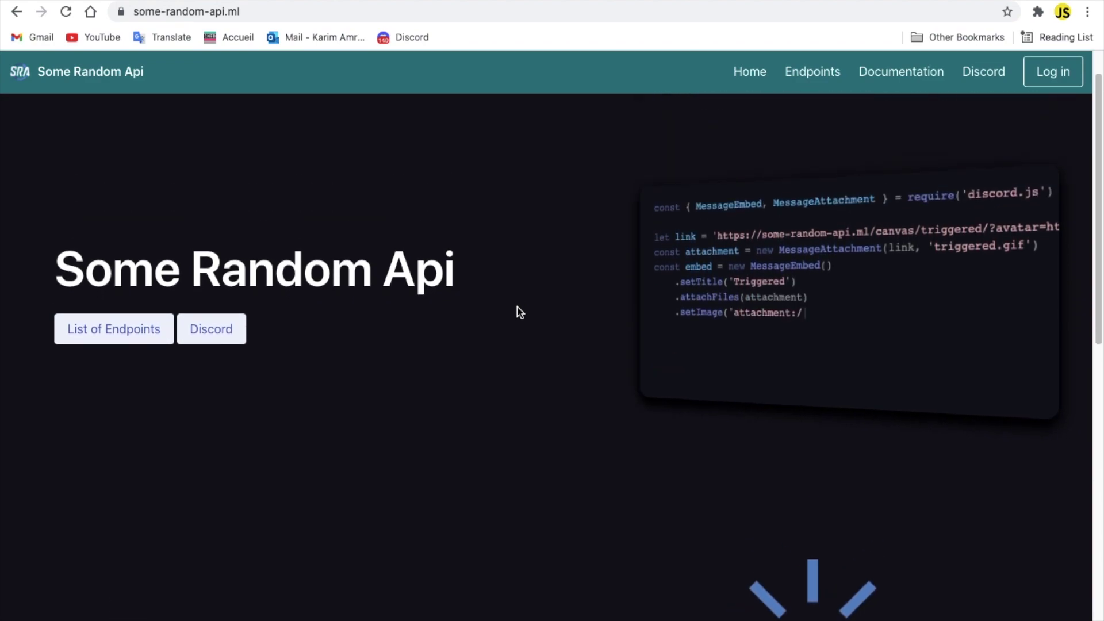
scroll(520, 312, down, 5)
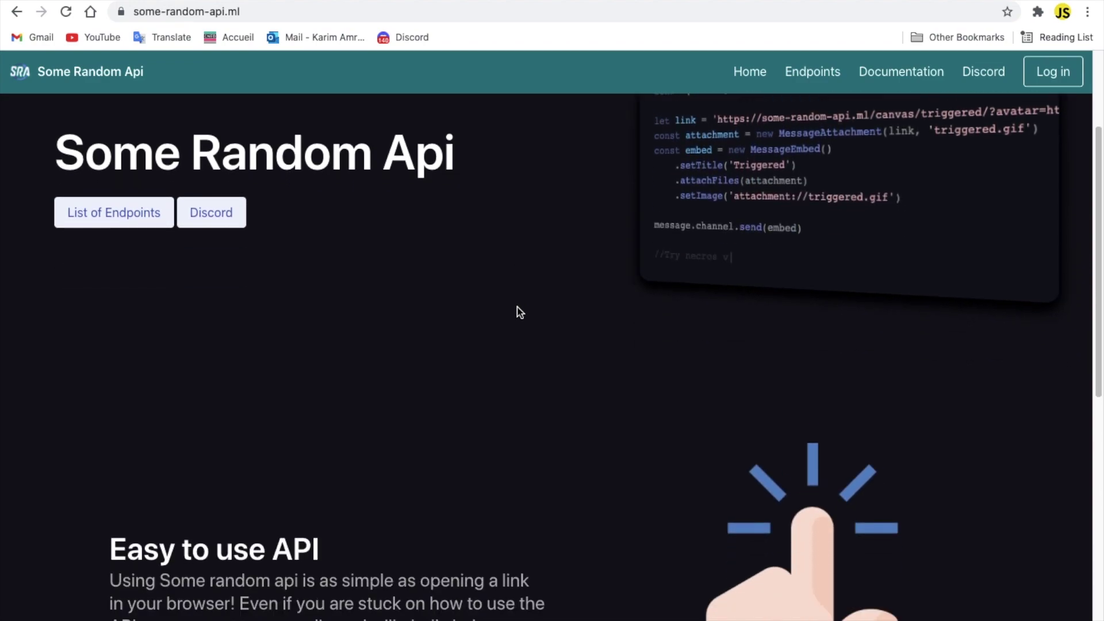
scroll(520, 312, down, 8)
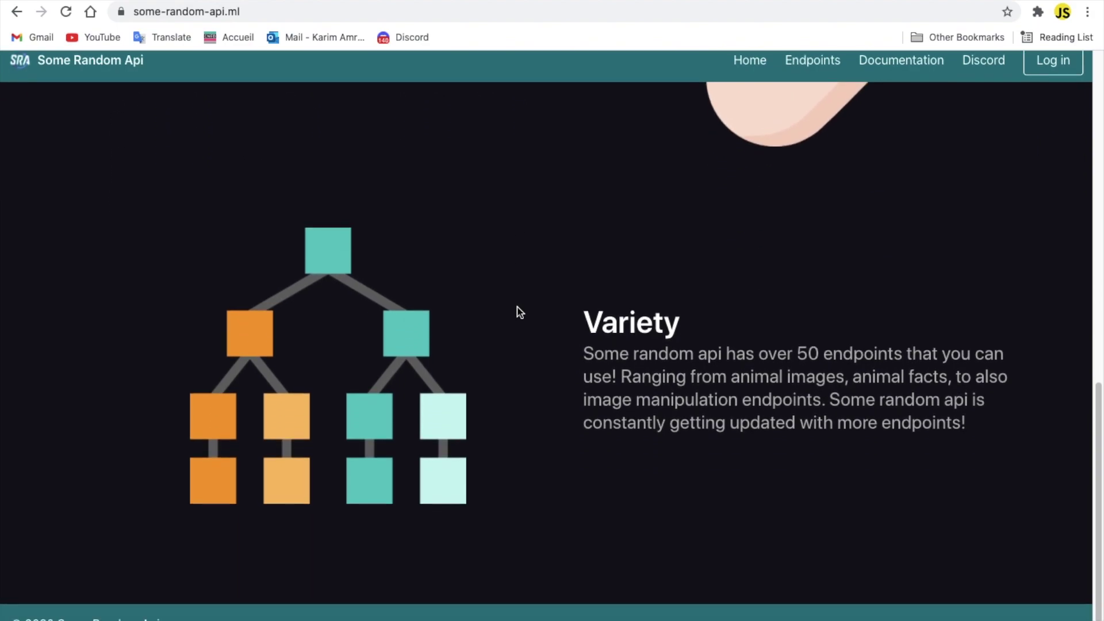
scroll(520, 312, up, 4)
scroll(520, 311, up, 10)
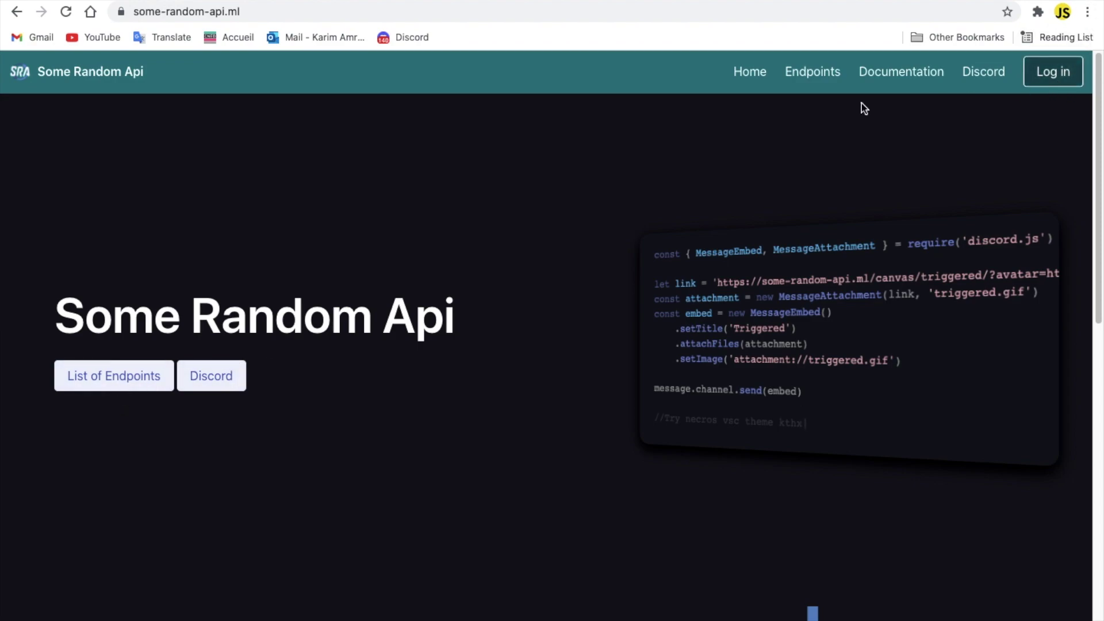
Open Some Random API's list of endpoints and browse through it
click(103, 386)
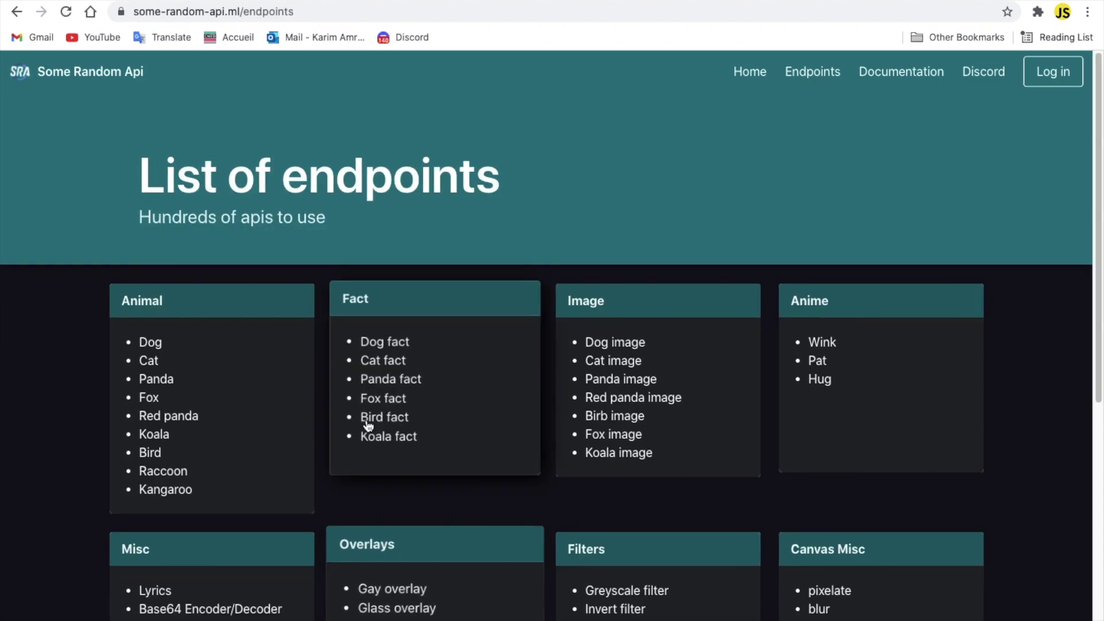
scroll(390, 263, down, 7)
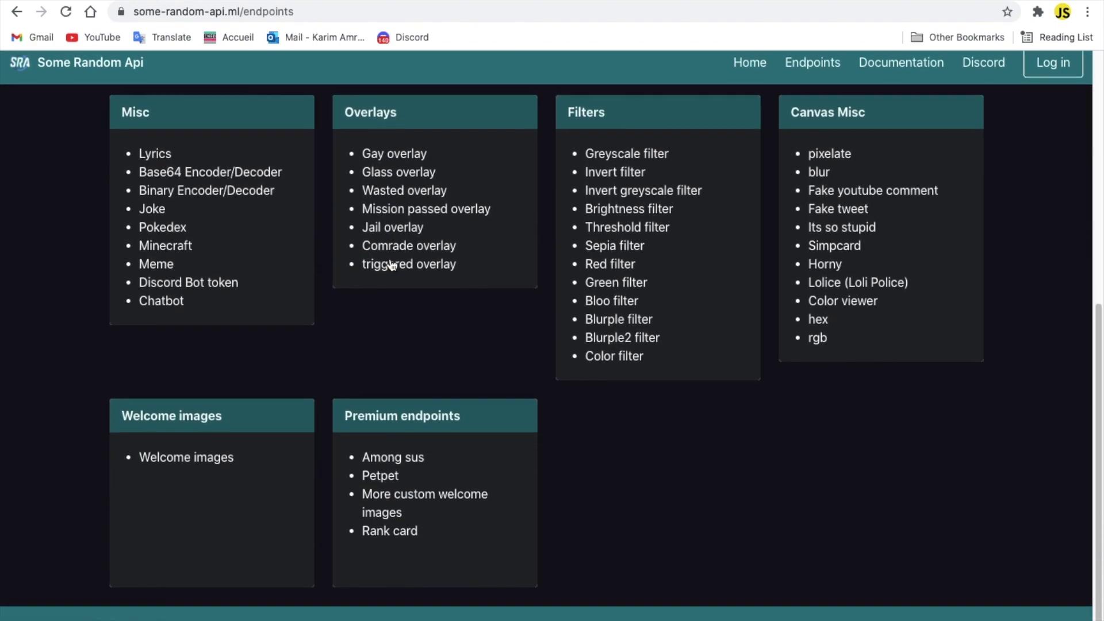
scroll(390, 263, up, 8)
scroll(311, 308, down, 2)
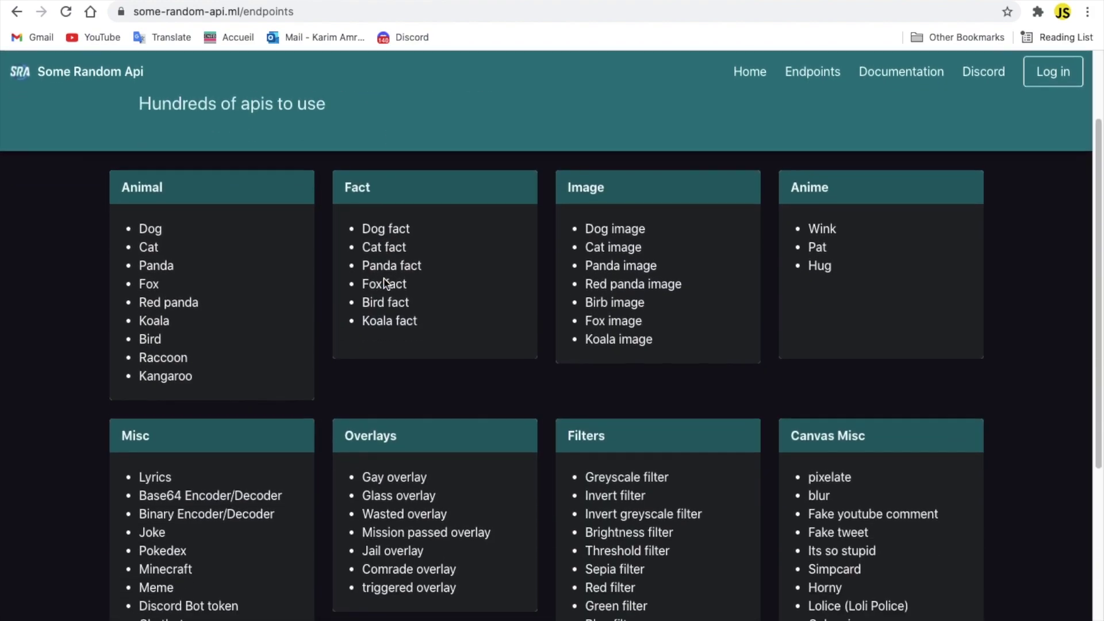
scroll(258, 316, down, 2)
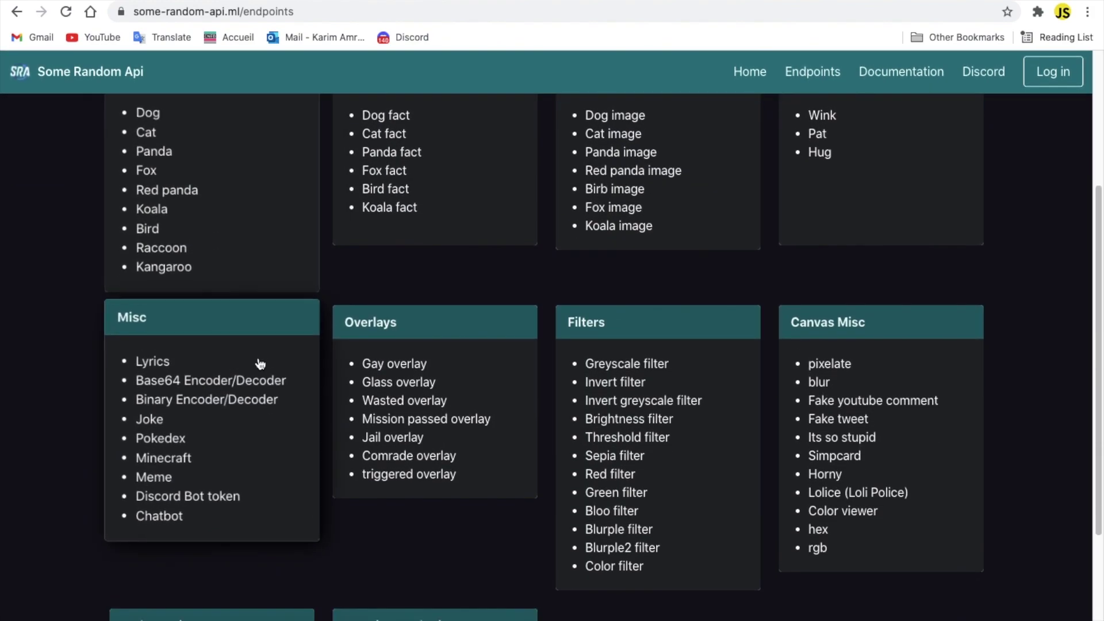
scroll(281, 263, up, 1)
scroll(282, 264, up, 2)
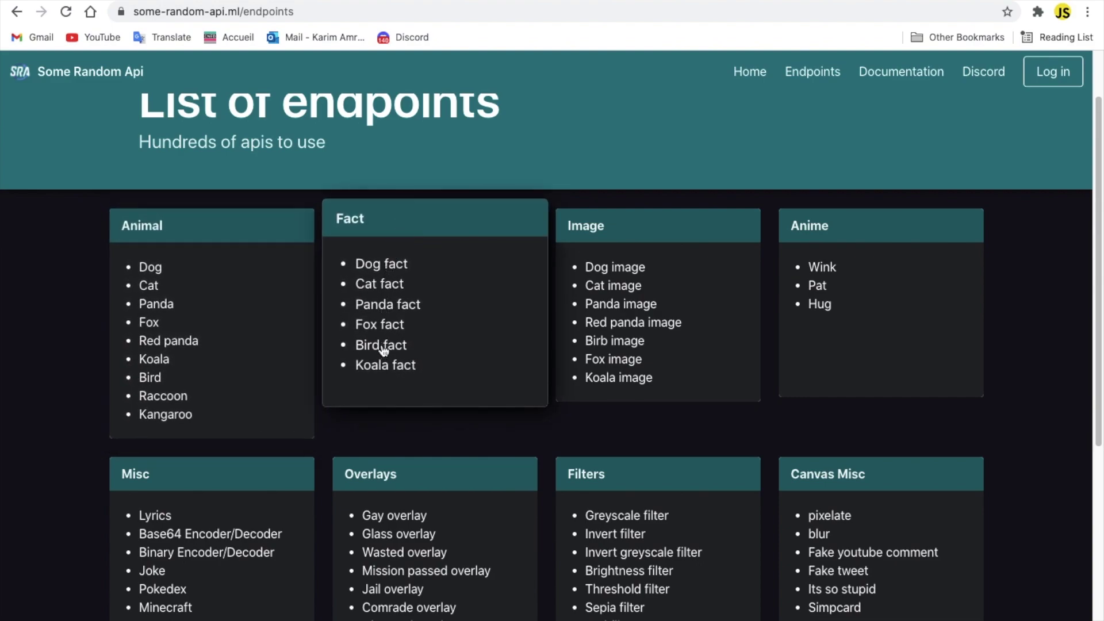
scroll(411, 287, down, 2)
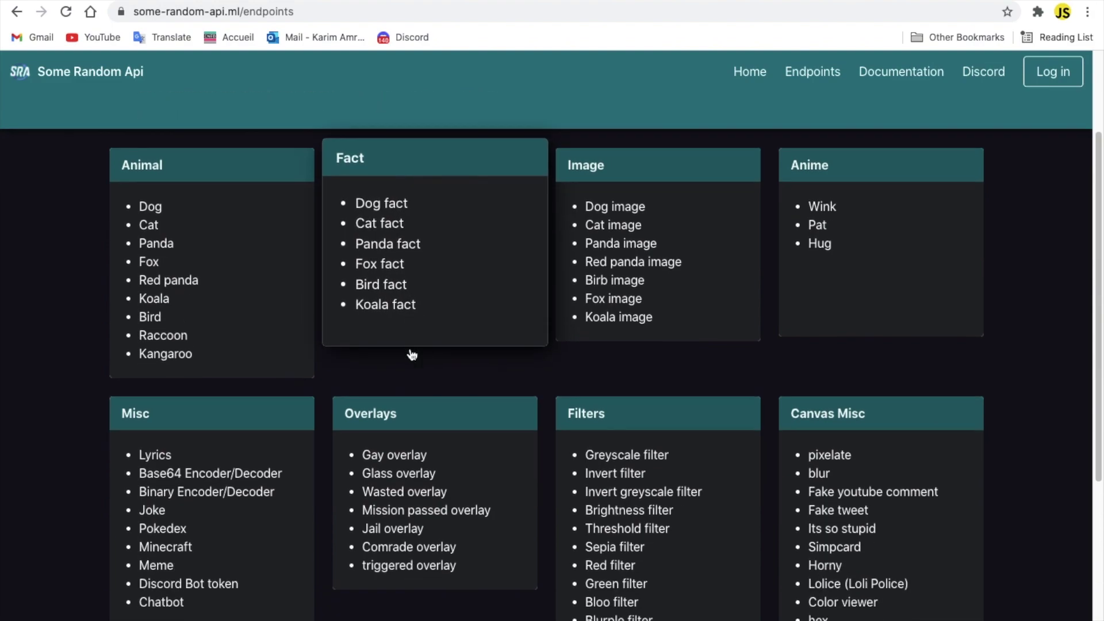
scroll(411, 352, down, 1)
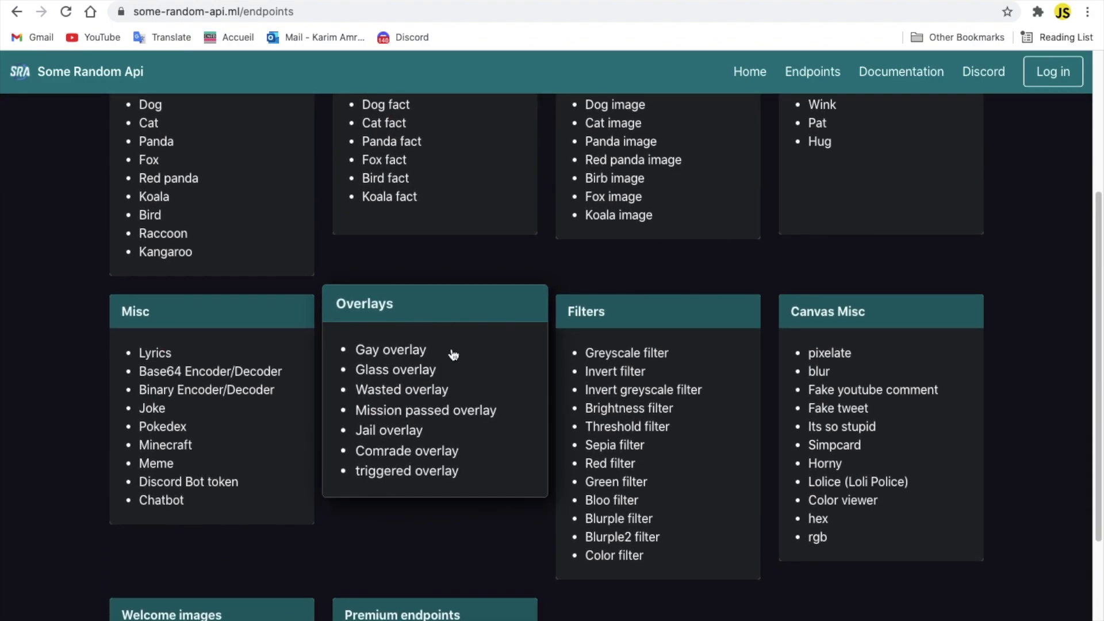
Show the details of the Fake youtube comment and Dog endpoints
click(875, 388)
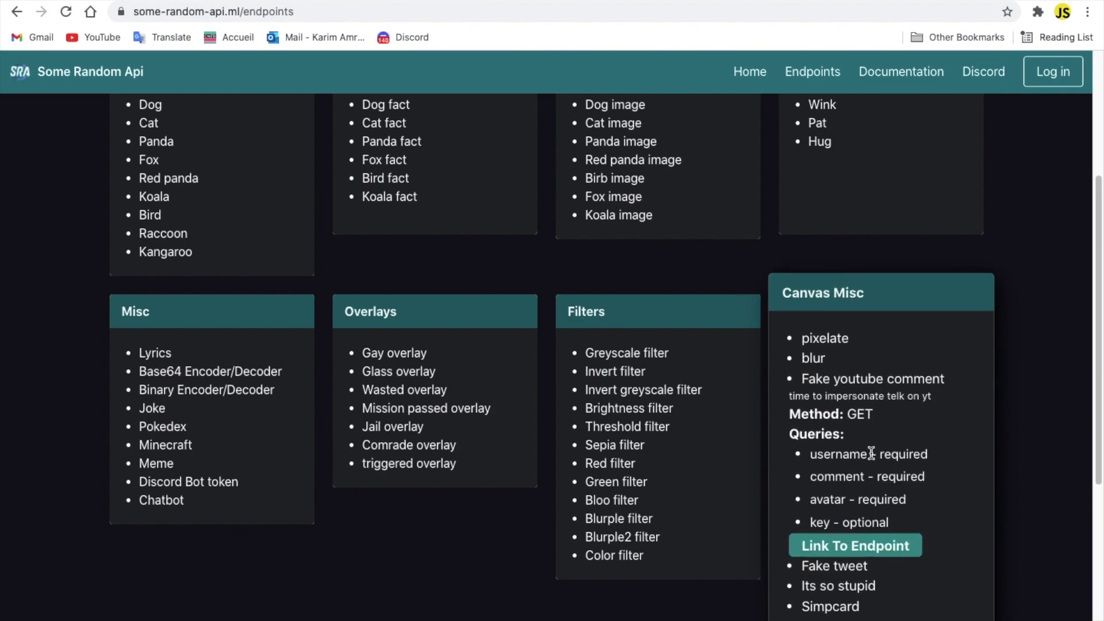
scroll(871, 454, down, 1)
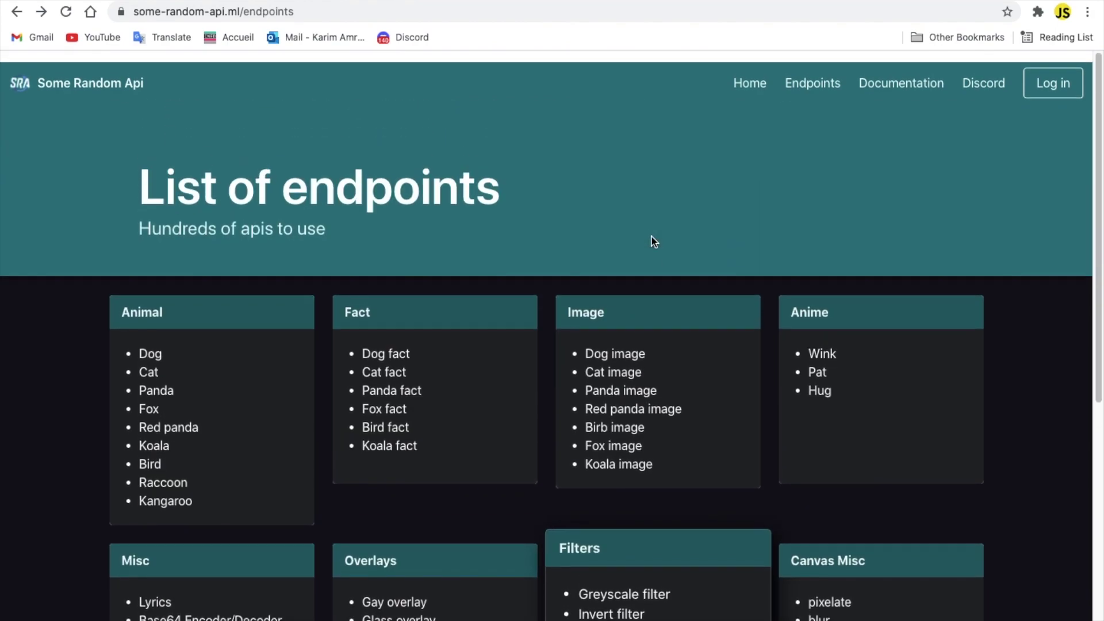
scroll(661, 253, down, 1)
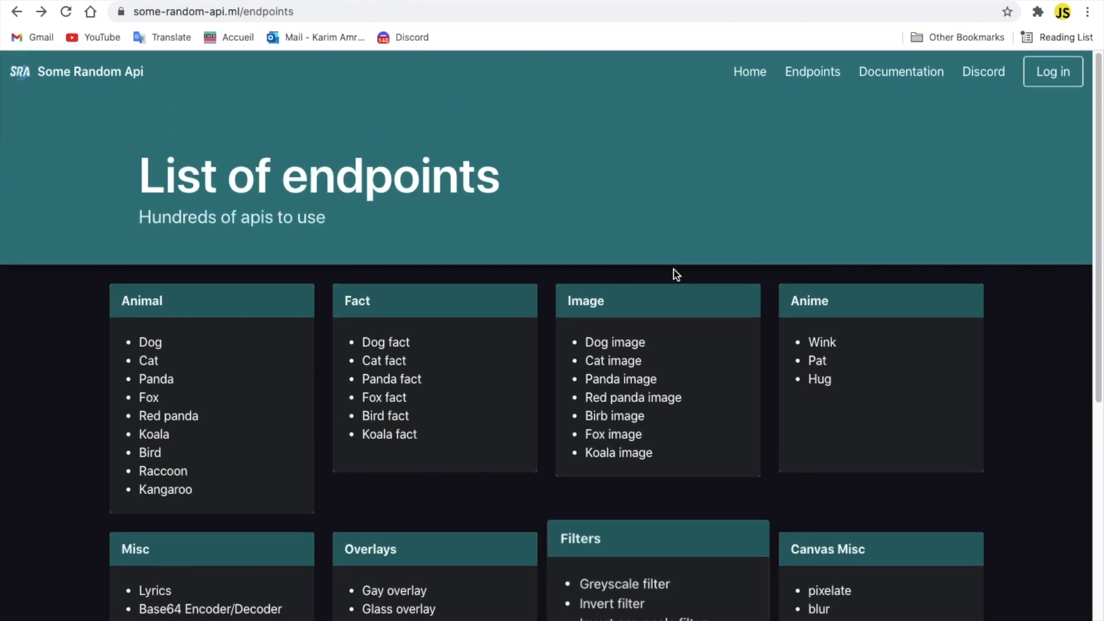
click(152, 341)
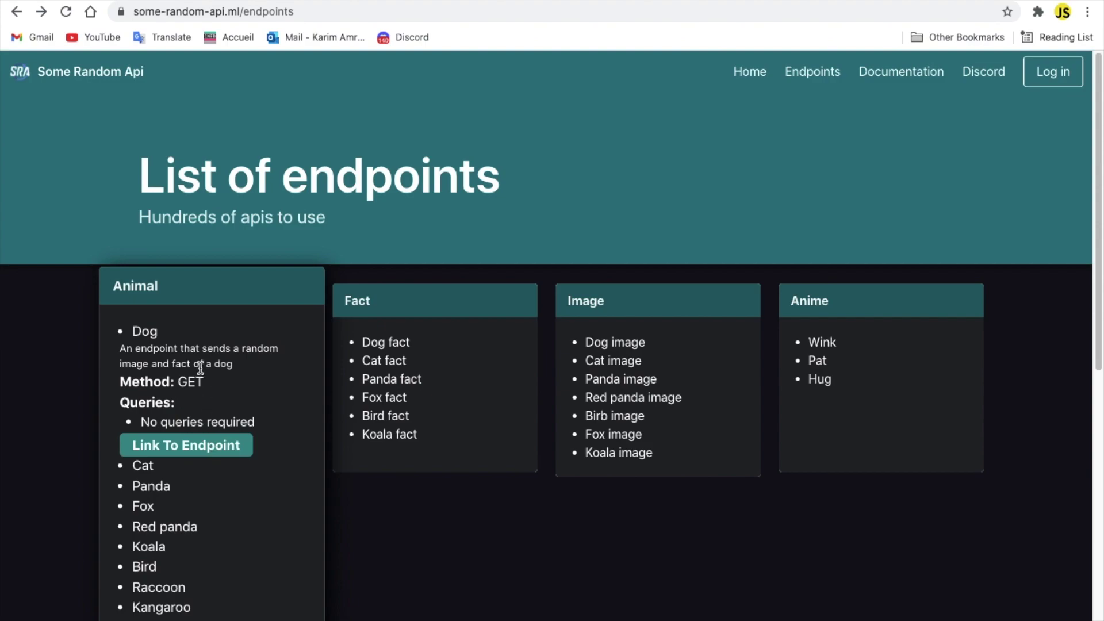
Open the Dog endpoint's response, load its random dog image, then return to the JSON
click(201, 448)
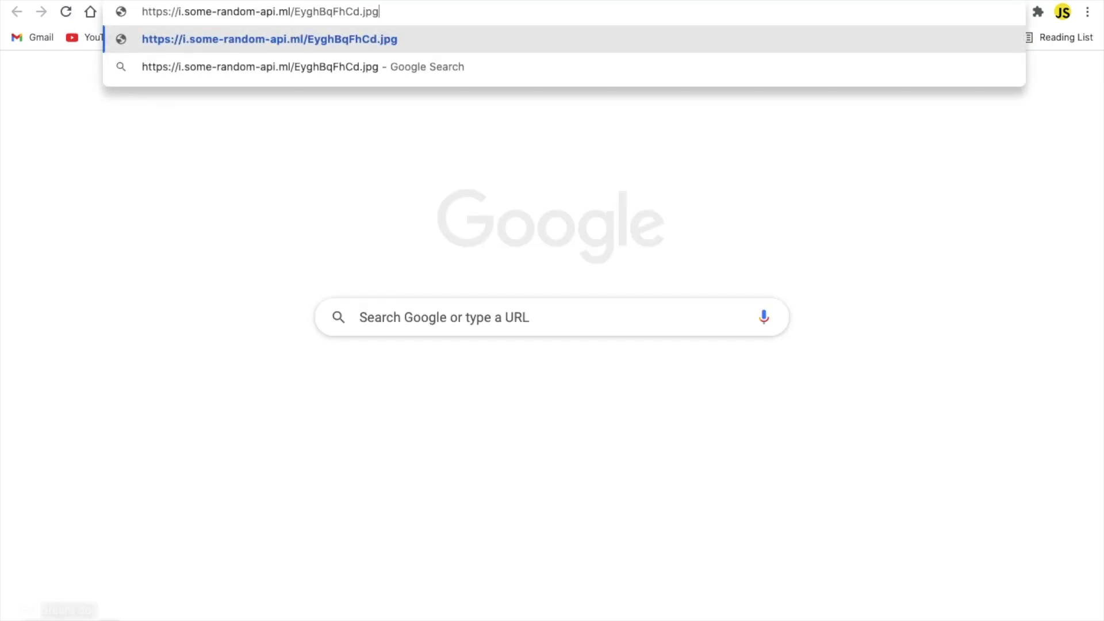
key(Return)
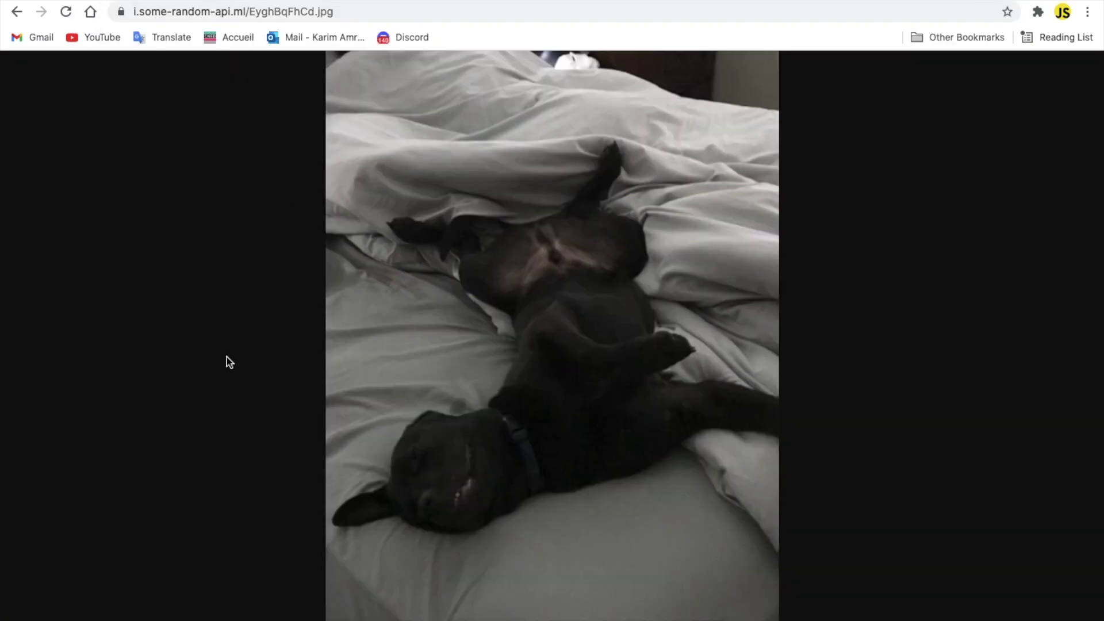
key(super+bracketleft)
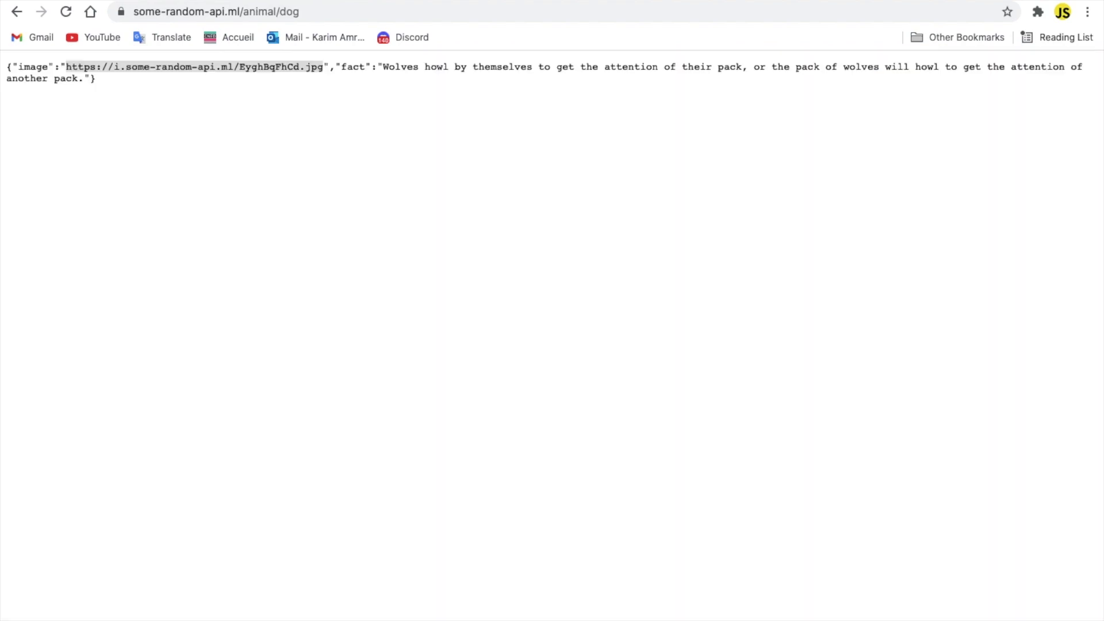
scroll(415, 342, left, 5)
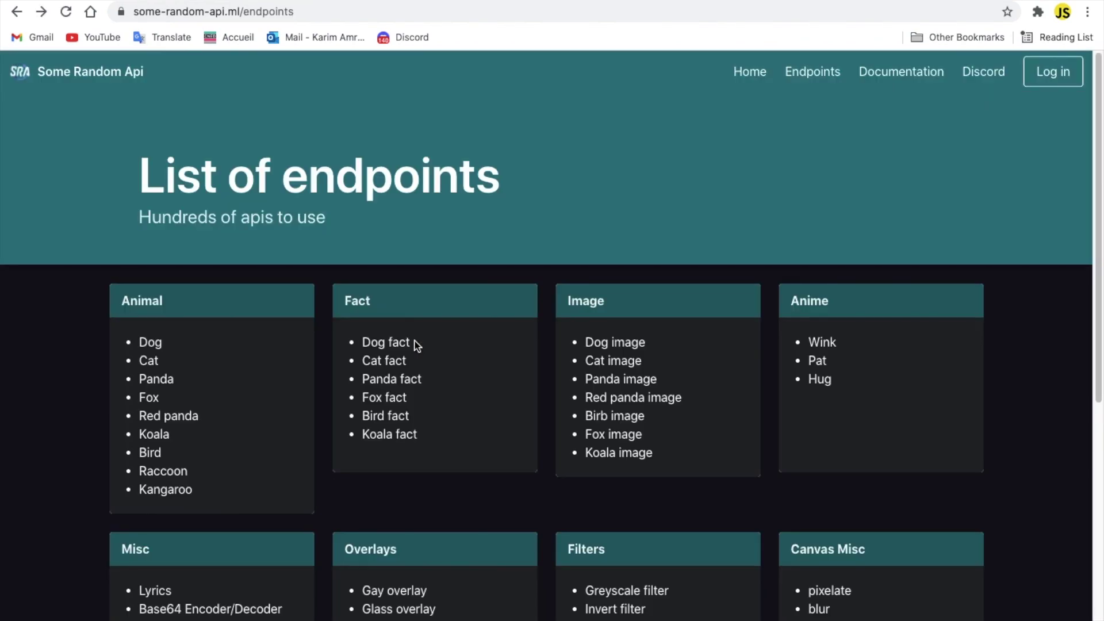
scroll(414, 341, down, 8)
scroll(417, 345, up, 8)
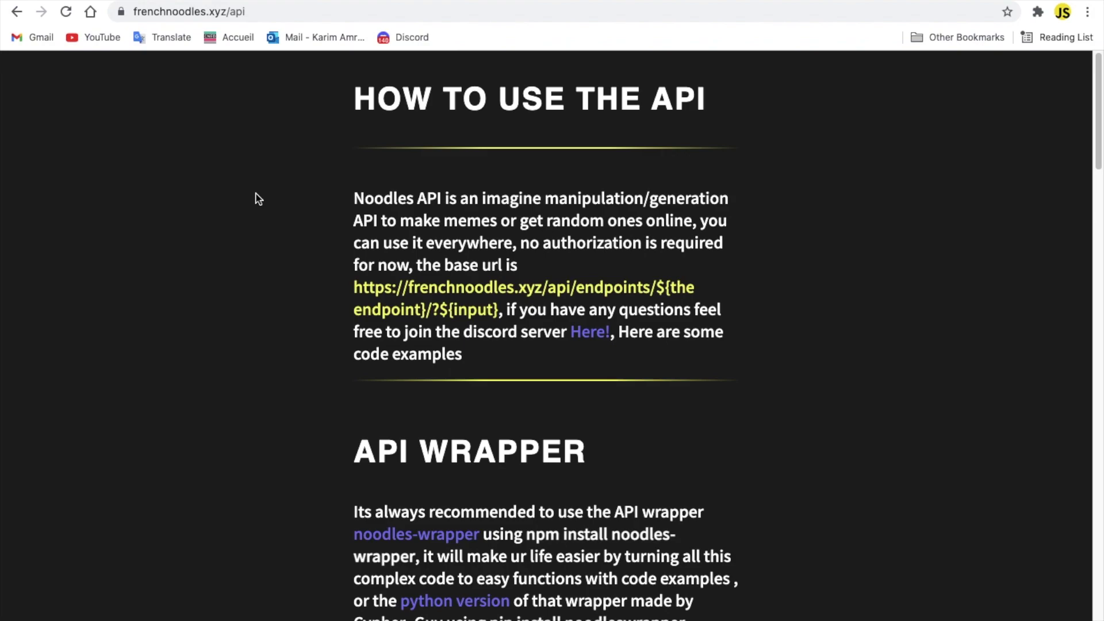
Read the French Noodles API wrapper, JavaScript, Python, Note and Quota sections, then open the Endpoints list
scroll(461, 123, down, 1)
scroll(461, 123, up, 1)
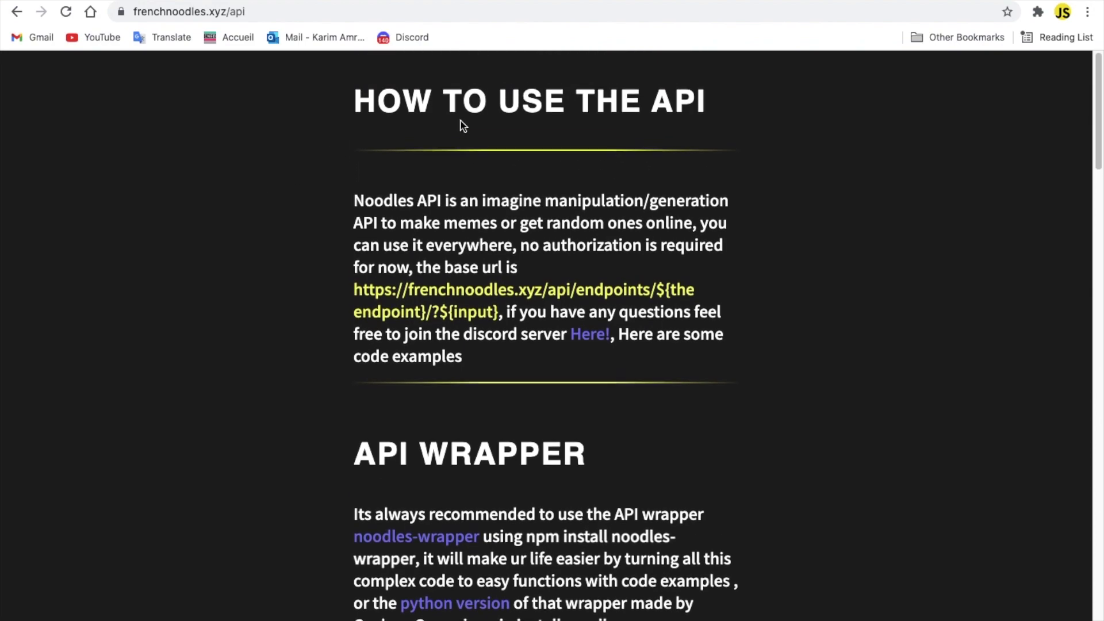
scroll(460, 124, down, 1)
scroll(458, 123, up, 1)
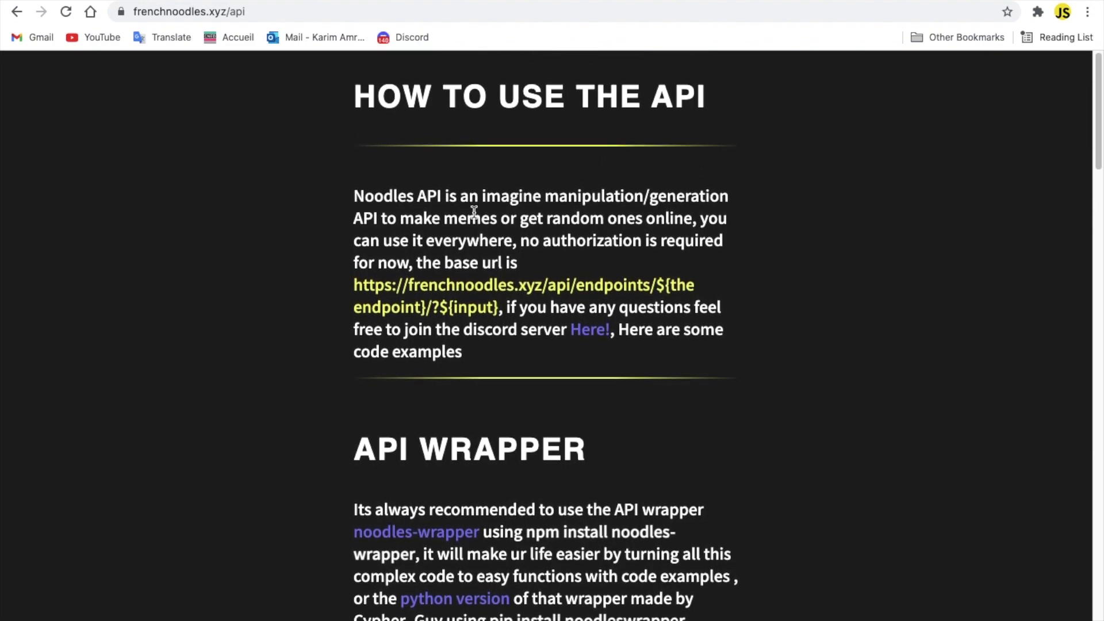
scroll(746, 131, down, 5)
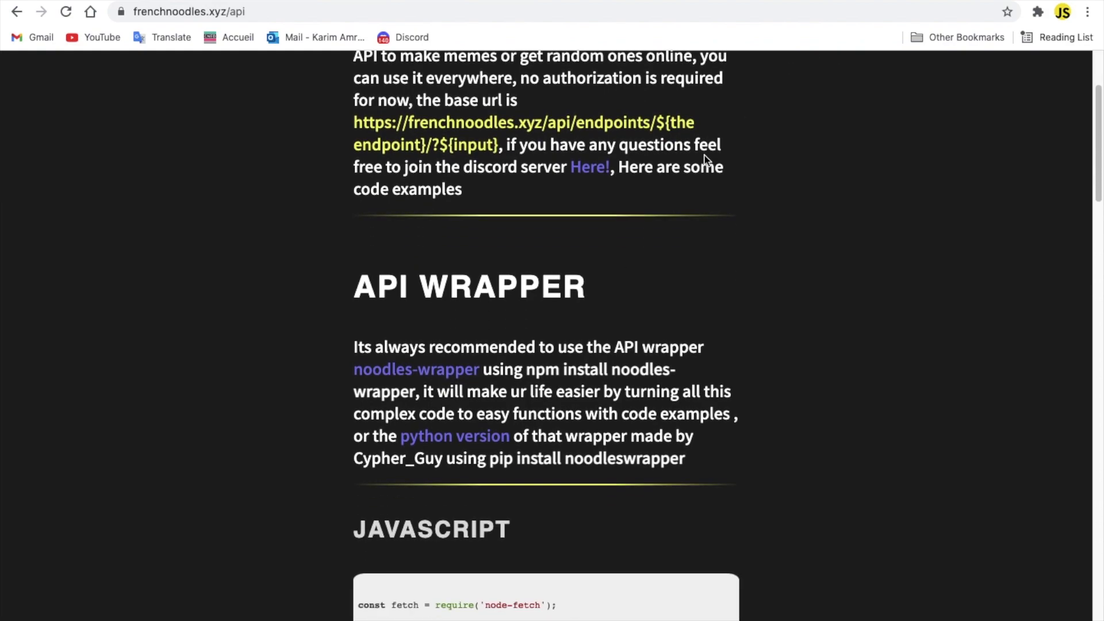
scroll(522, 295, down, 10)
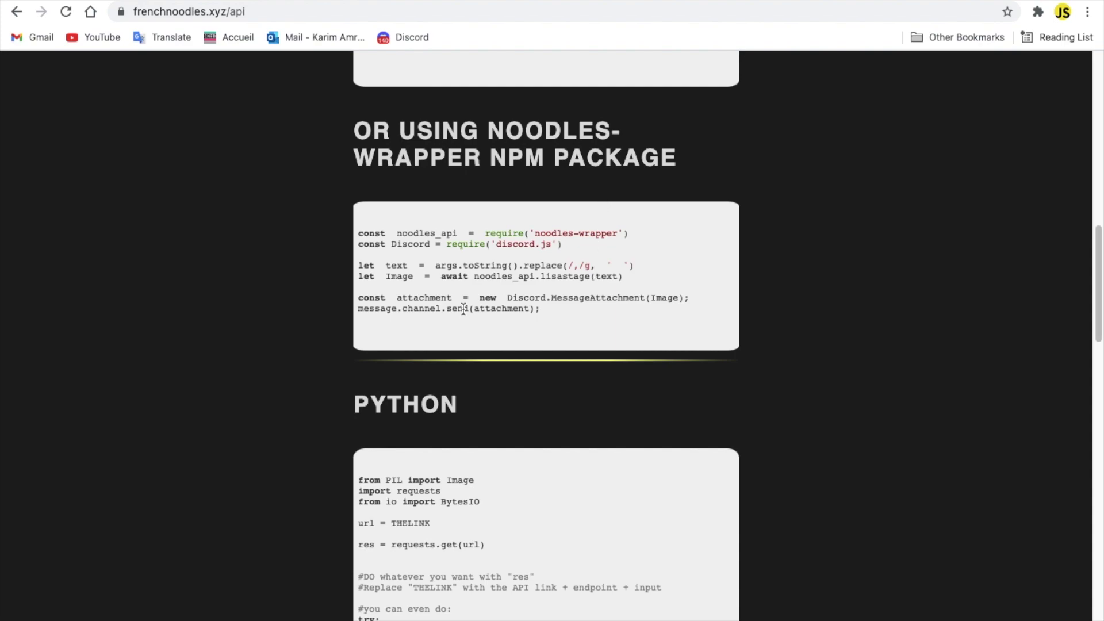
scroll(542, 253, down, 1)
scroll(542, 253, down, 4)
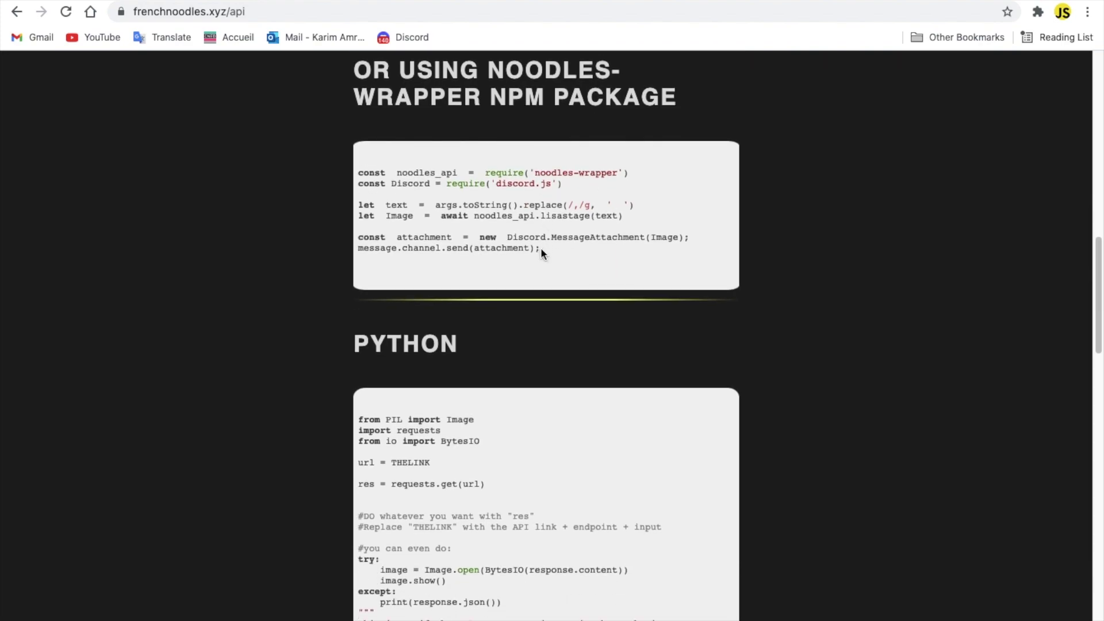
scroll(303, 147, down, 1)
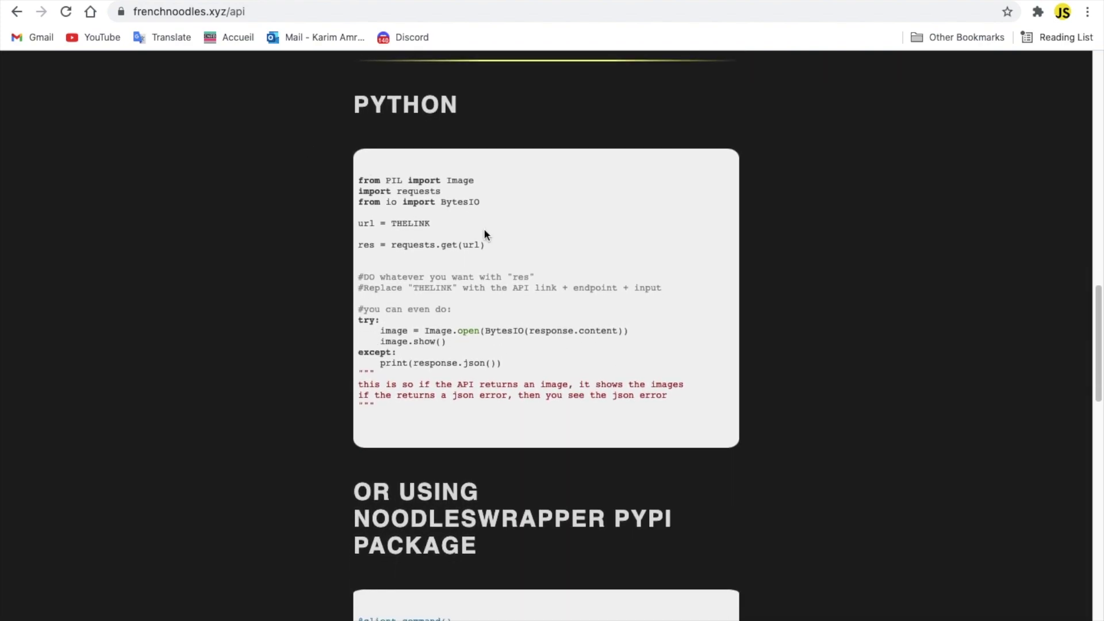
scroll(484, 229, down, 5)
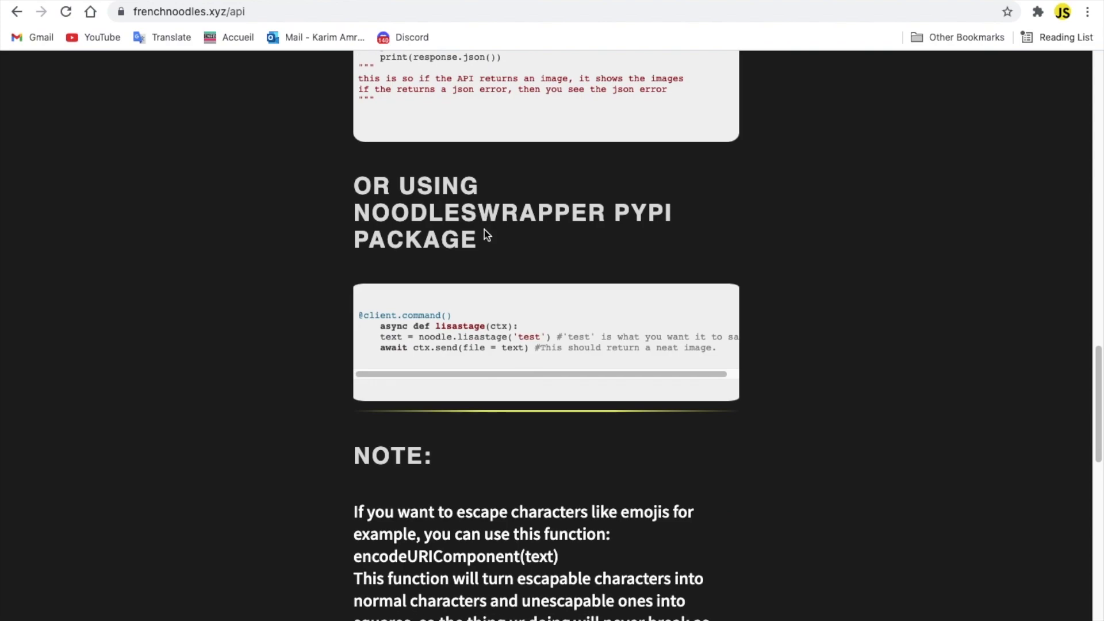
scroll(483, 230, down, 2)
scroll(484, 229, down, 8)
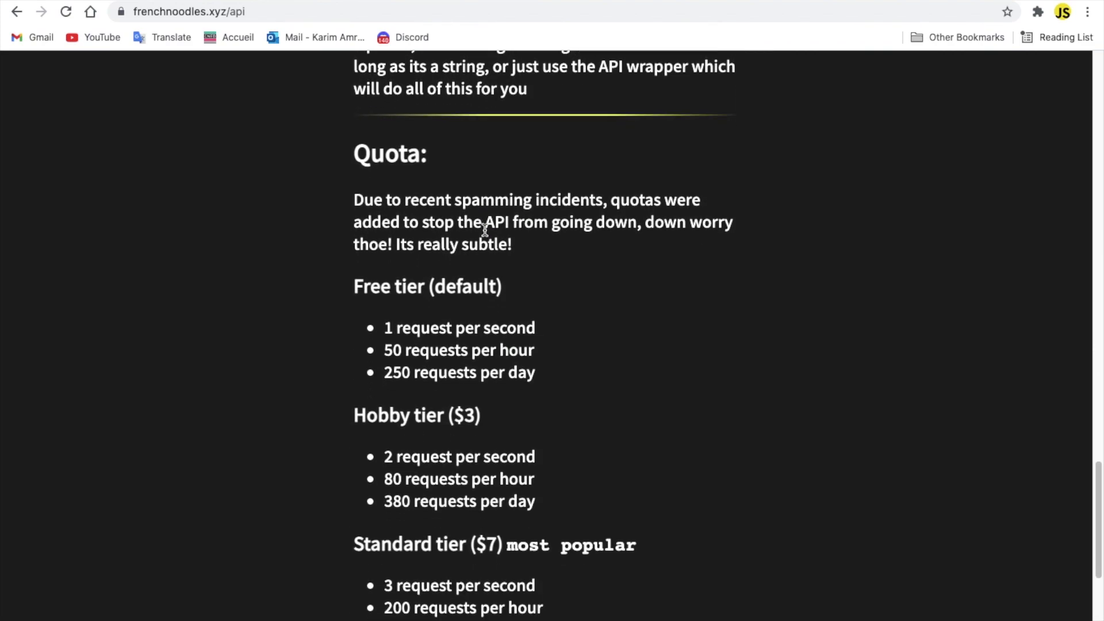
scroll(484, 229, down, 1)
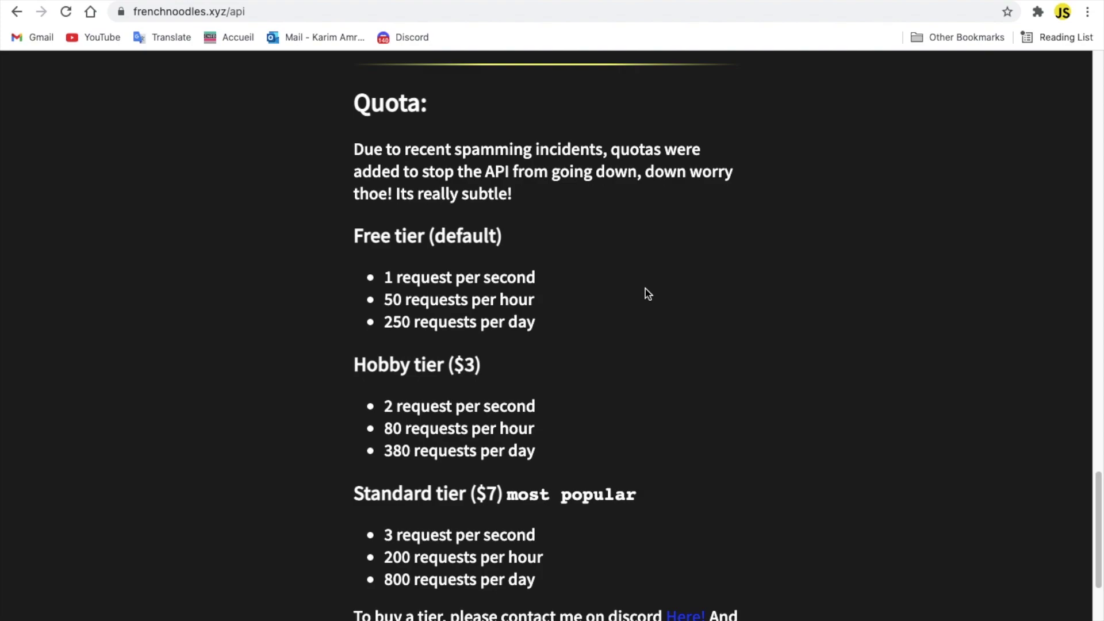
scroll(645, 288, down, 2)
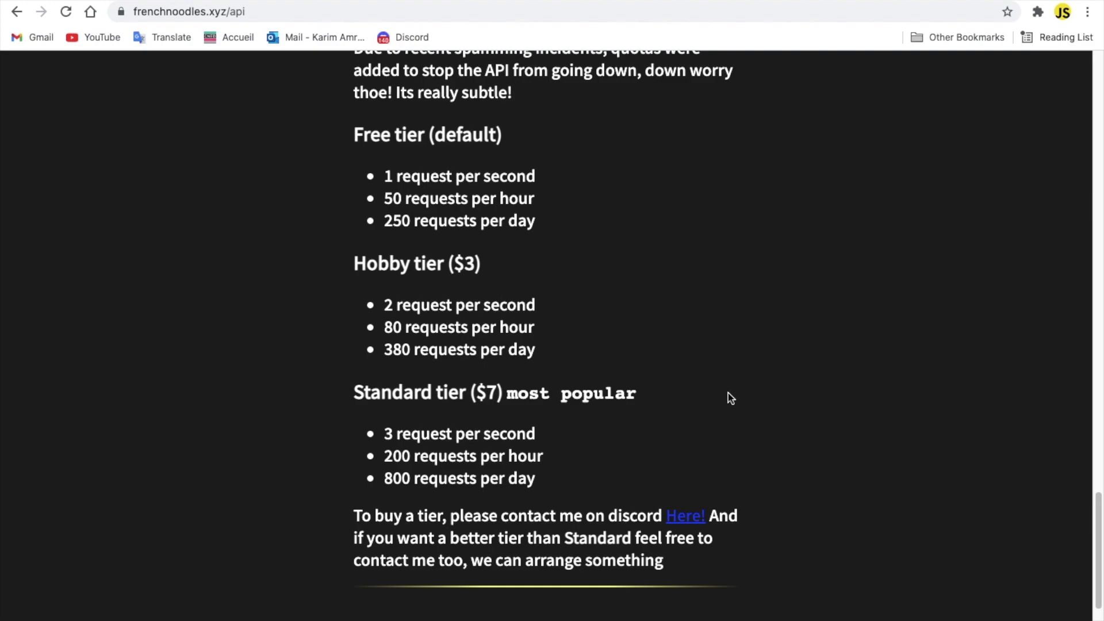
scroll(729, 396, down, 4)
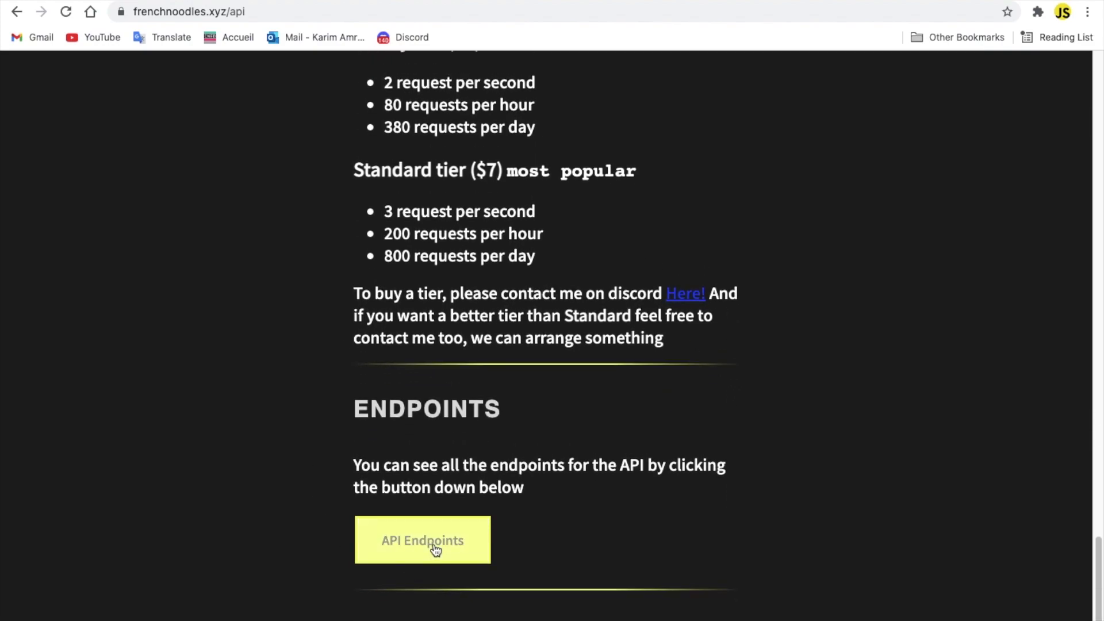
click(469, 551)
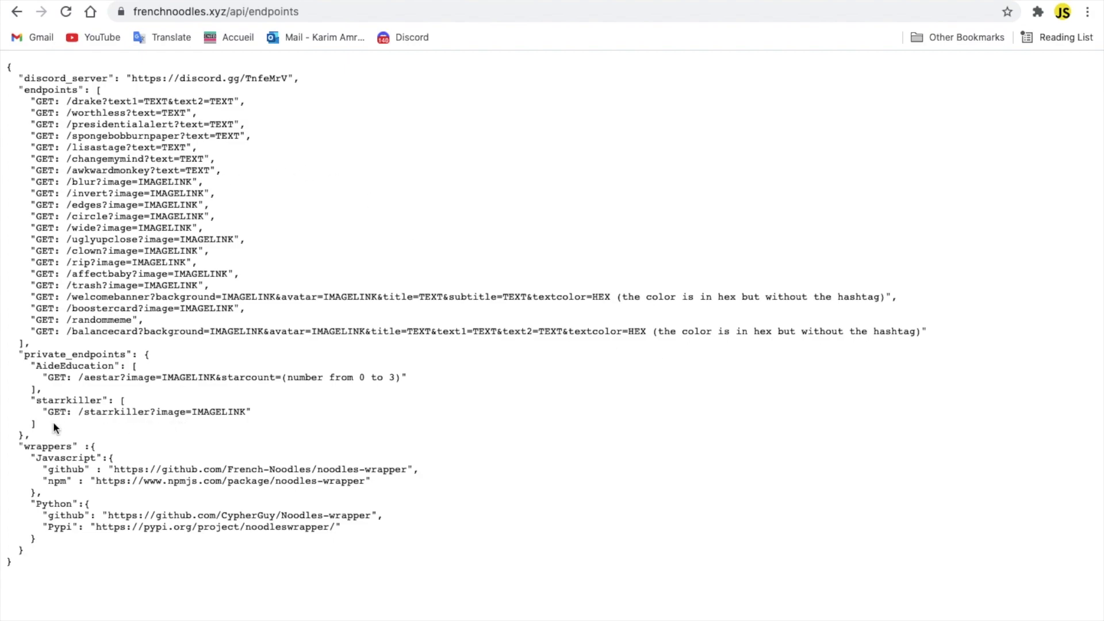
drag(50, 420, 3, 402)
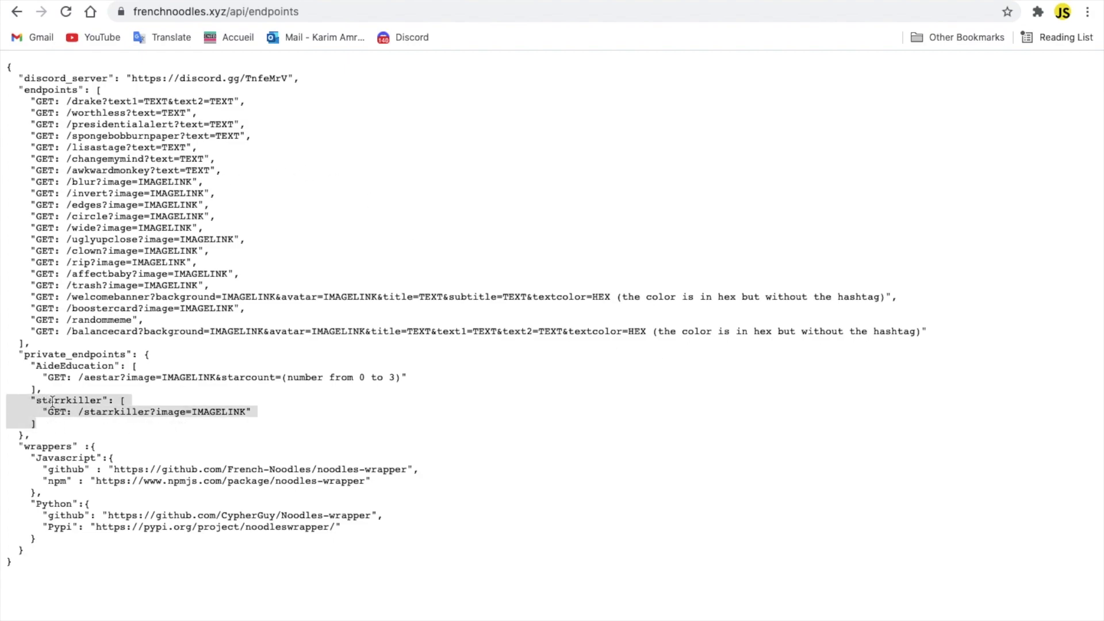
click(101, 332)
double_click(43, 349)
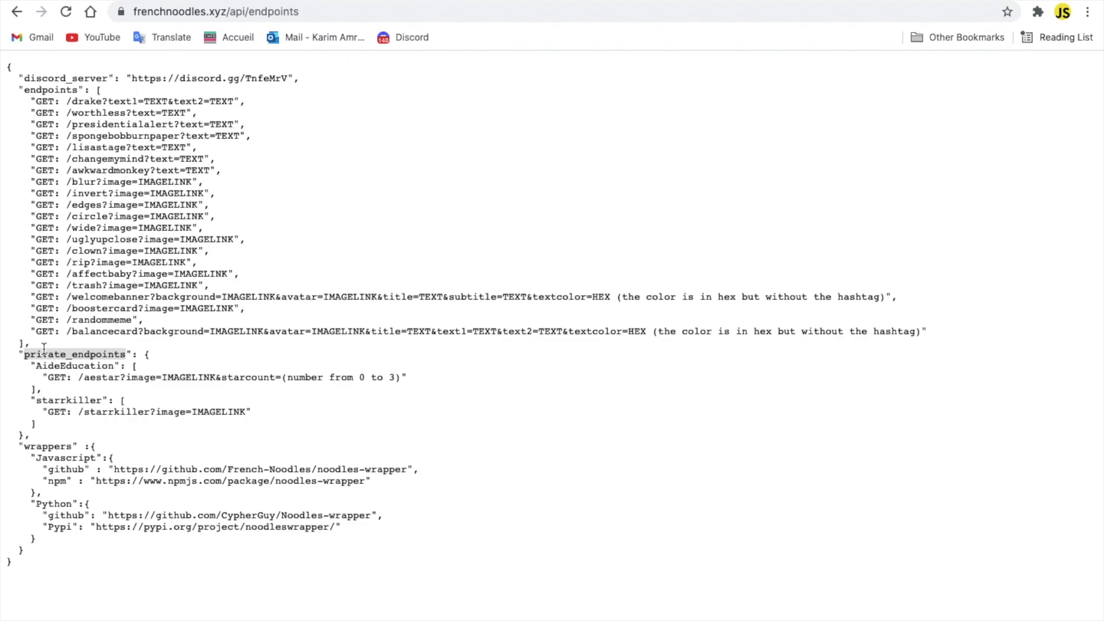
click(89, 373)
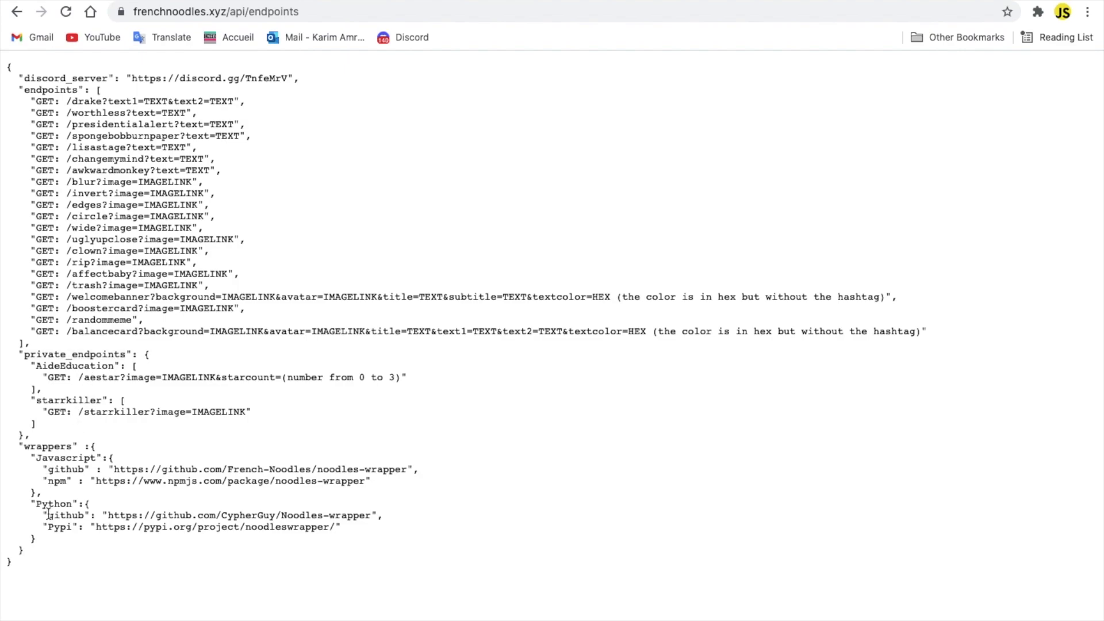
drag(58, 388, 97, 399)
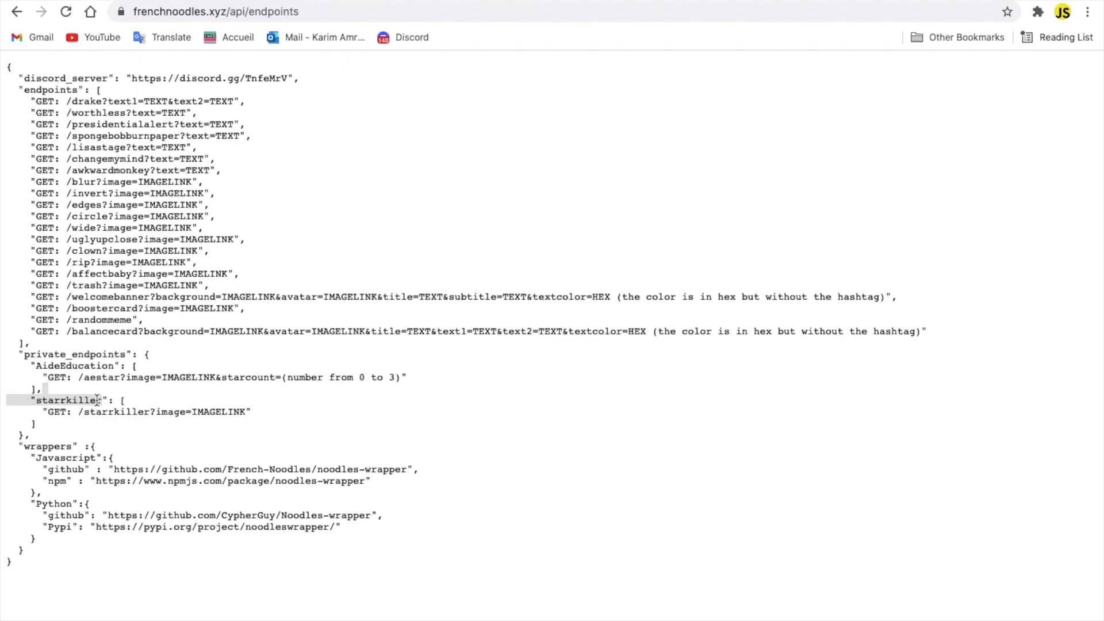
double_click(97, 400)
click(170, 425)
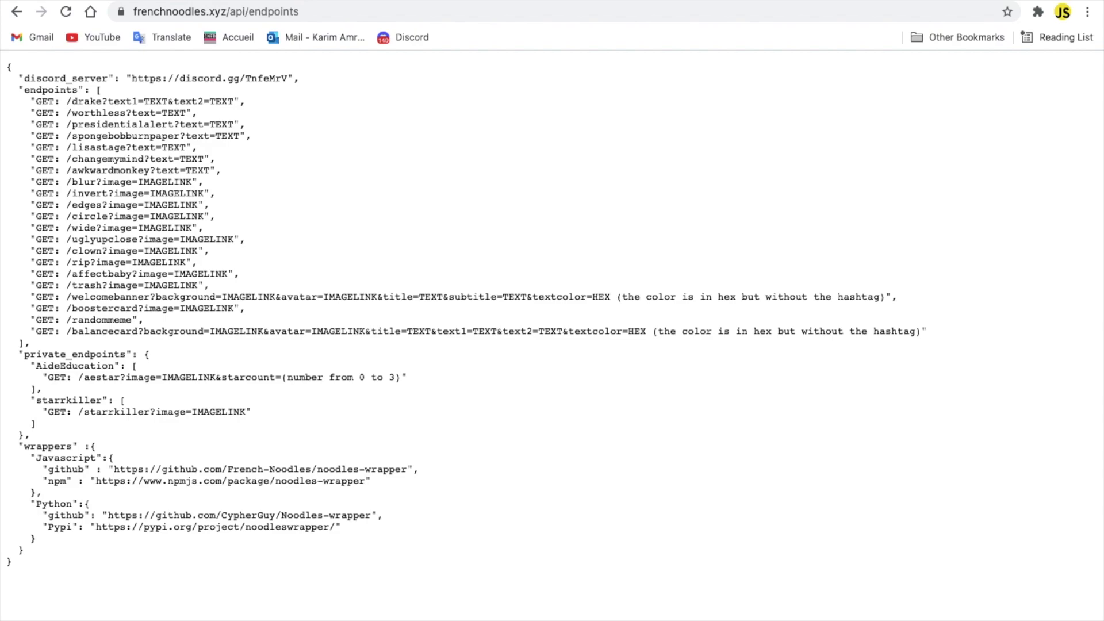
scroll(291, 483, left, 5)
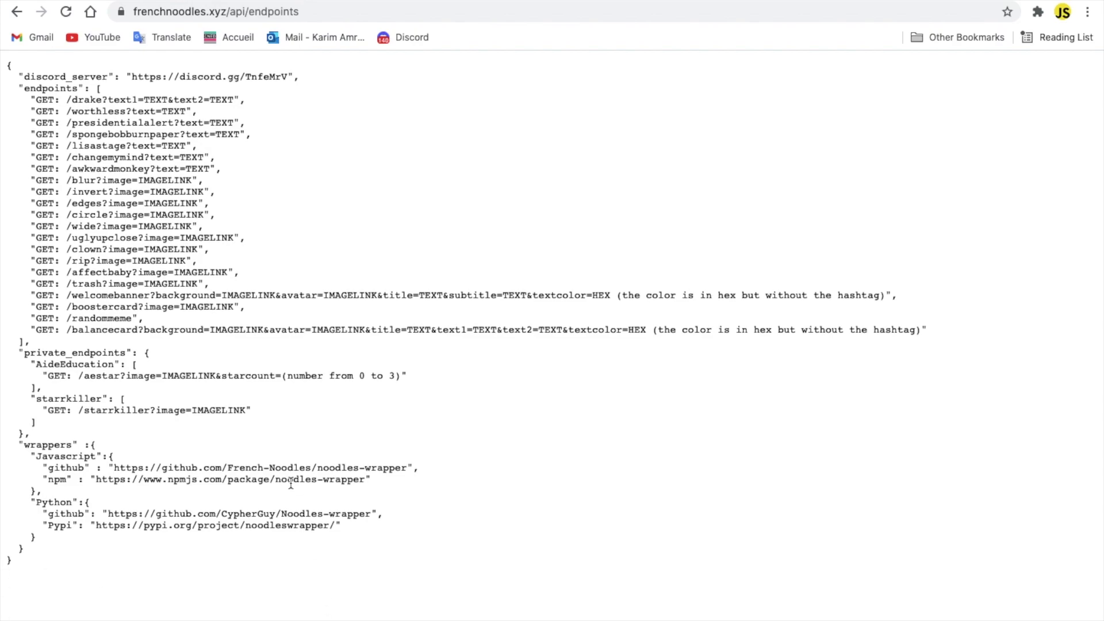
scroll(387, 383, up, 15)
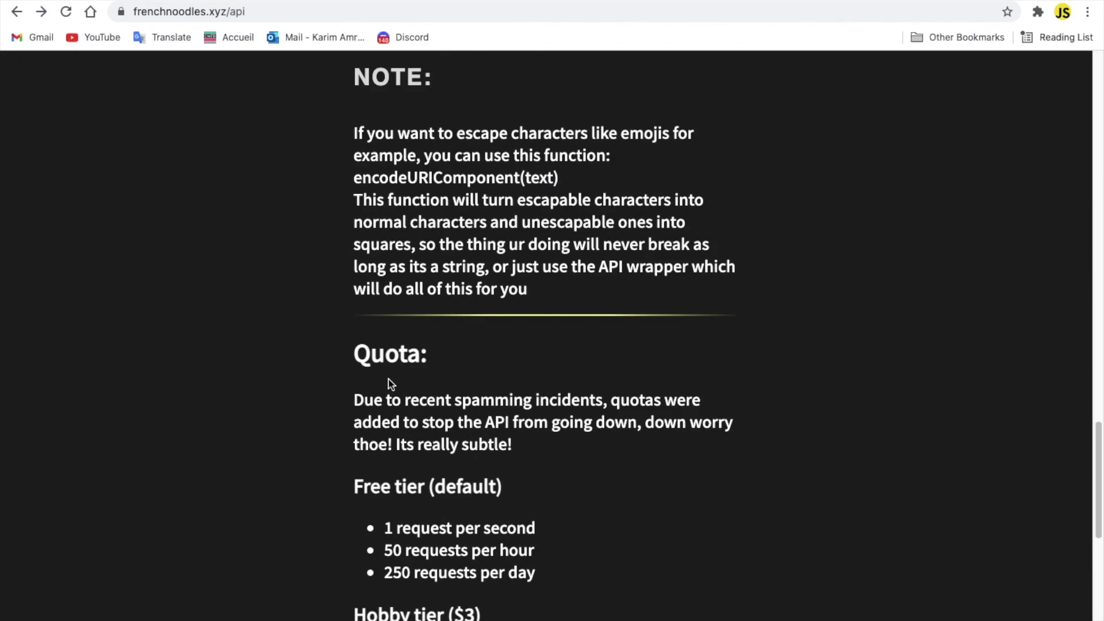
click(236, 12)
double_click(311, 11)
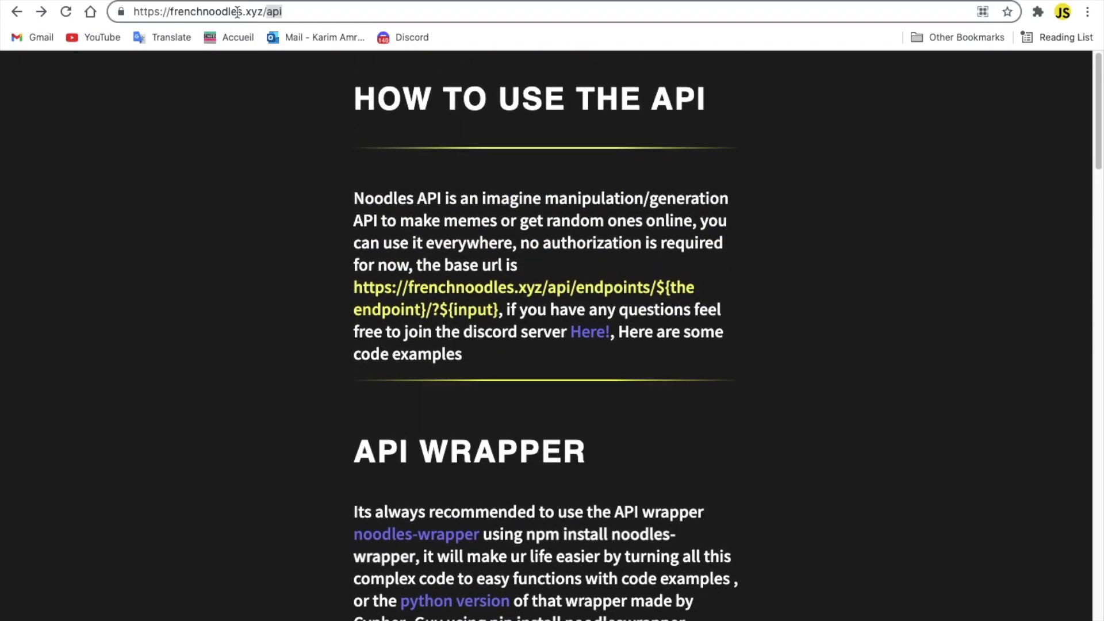
key(BackSpace)
key(Return)
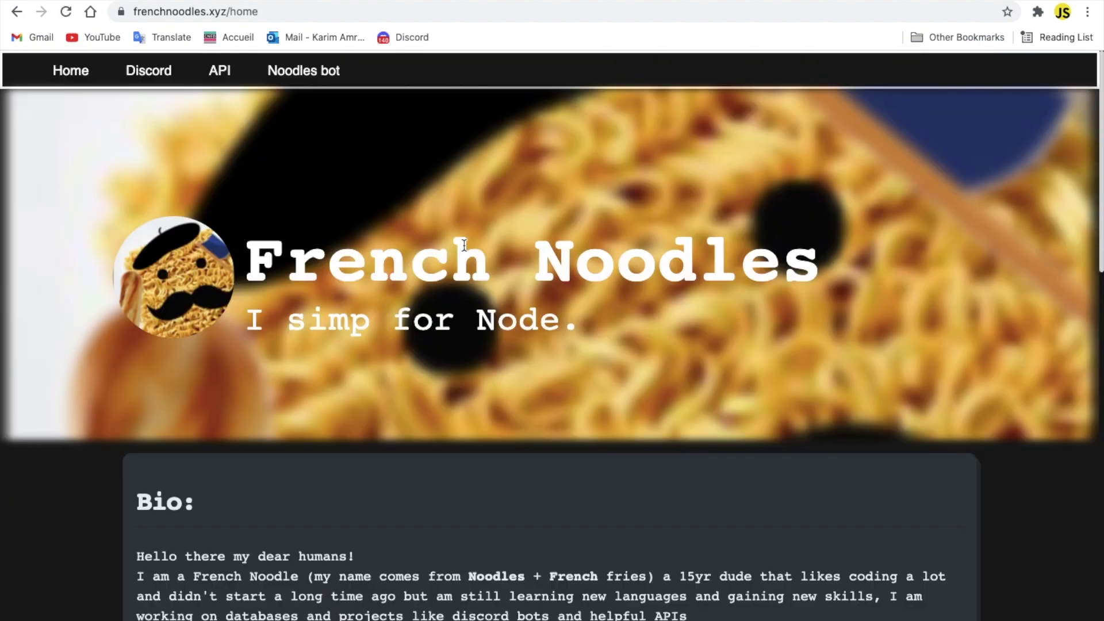
scroll(464, 245, down, 9)
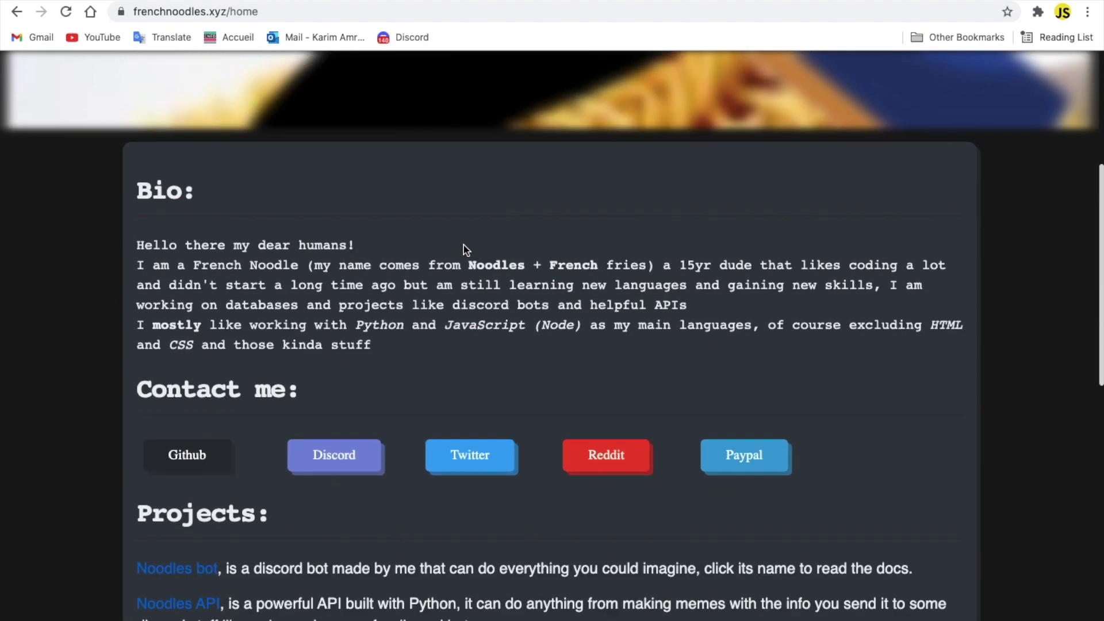
scroll(464, 245, down, 10)
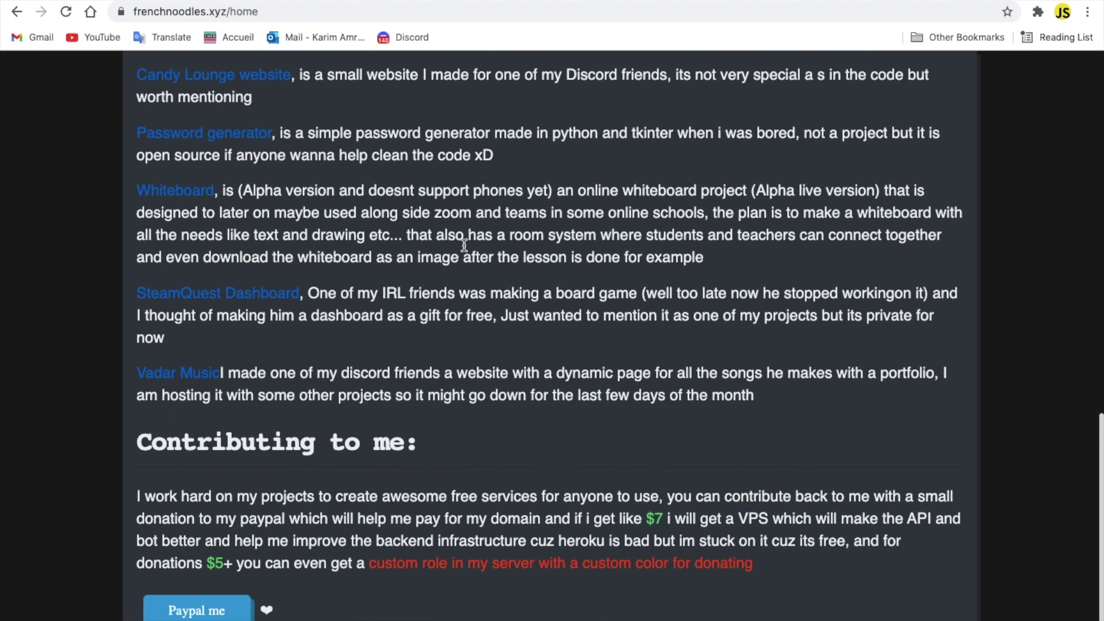
scroll(464, 245, up, 7)
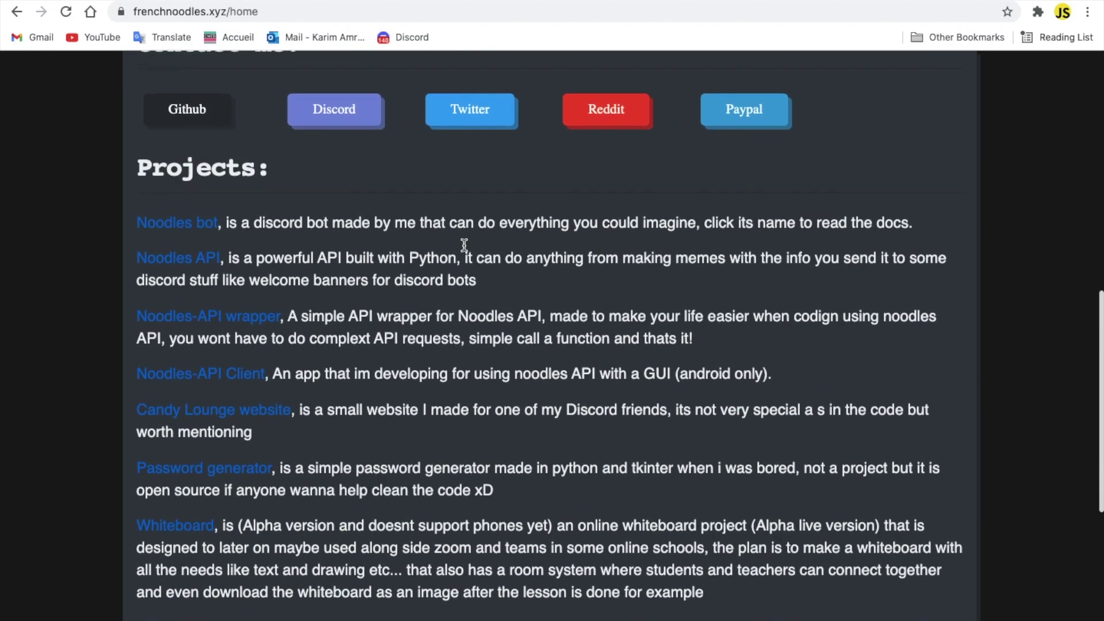
click(183, 279)
scroll(614, 269, down, 10)
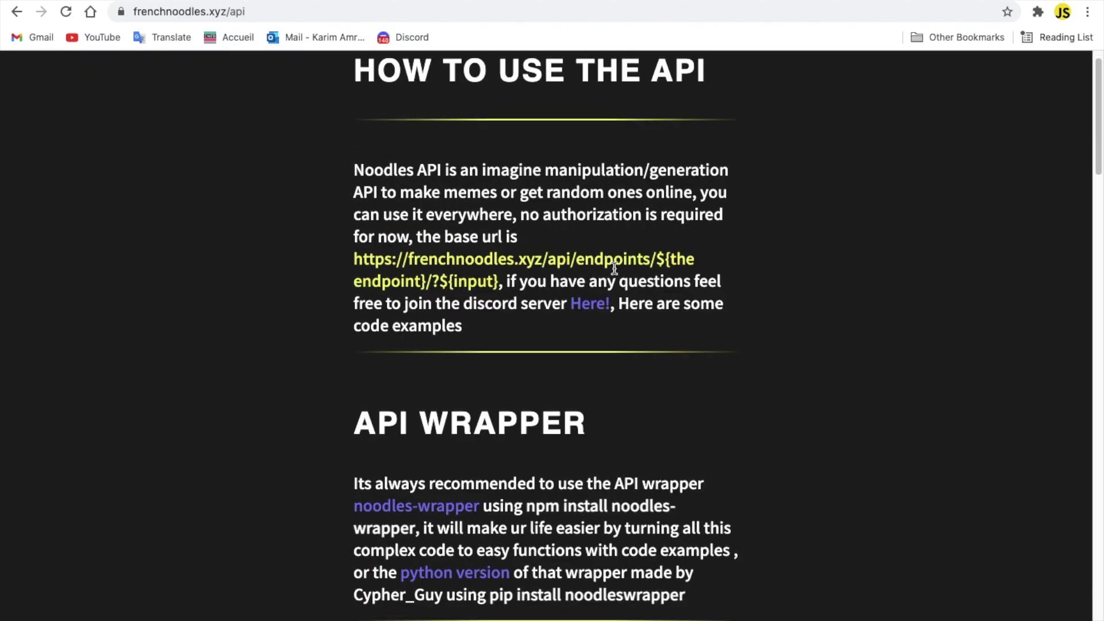
scroll(614, 269, down, 10)
scroll(938, 357, up, 20)
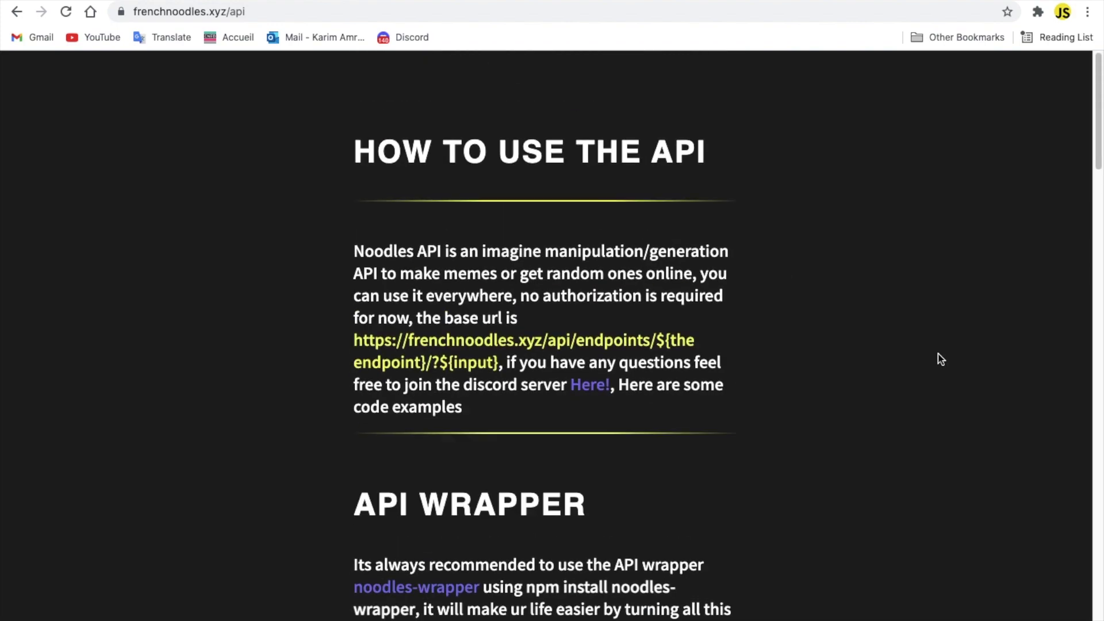